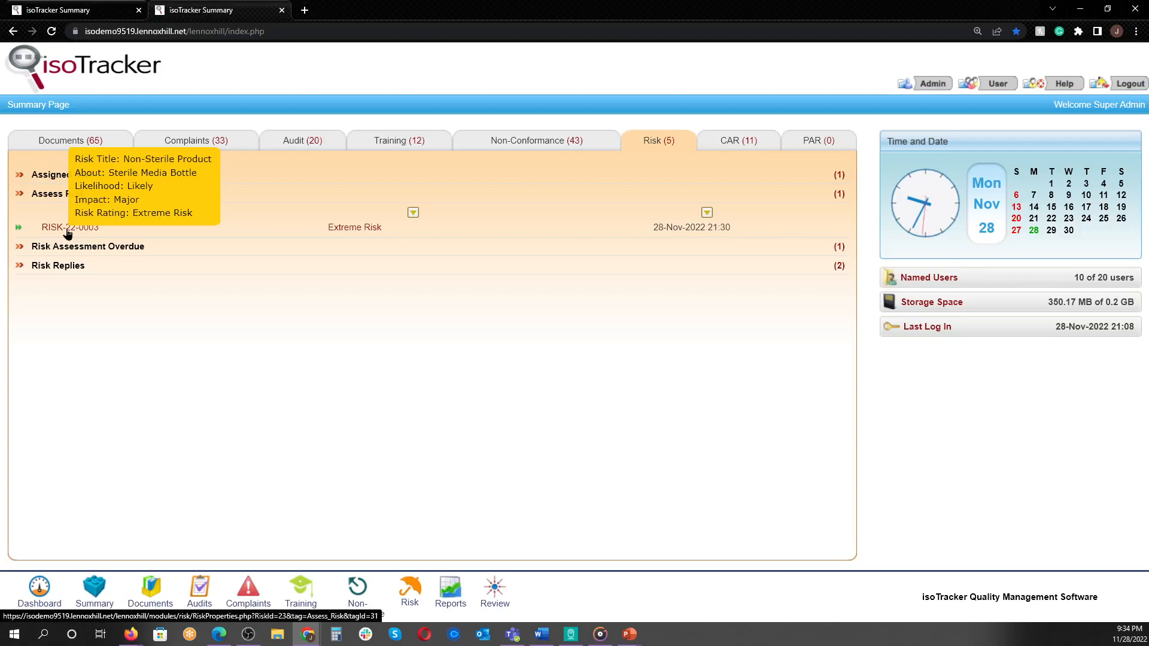
- Open RISK-22-0003 from the assessment list and address a new risk notification to the first listed user below Super Admin
left_click(67, 229)
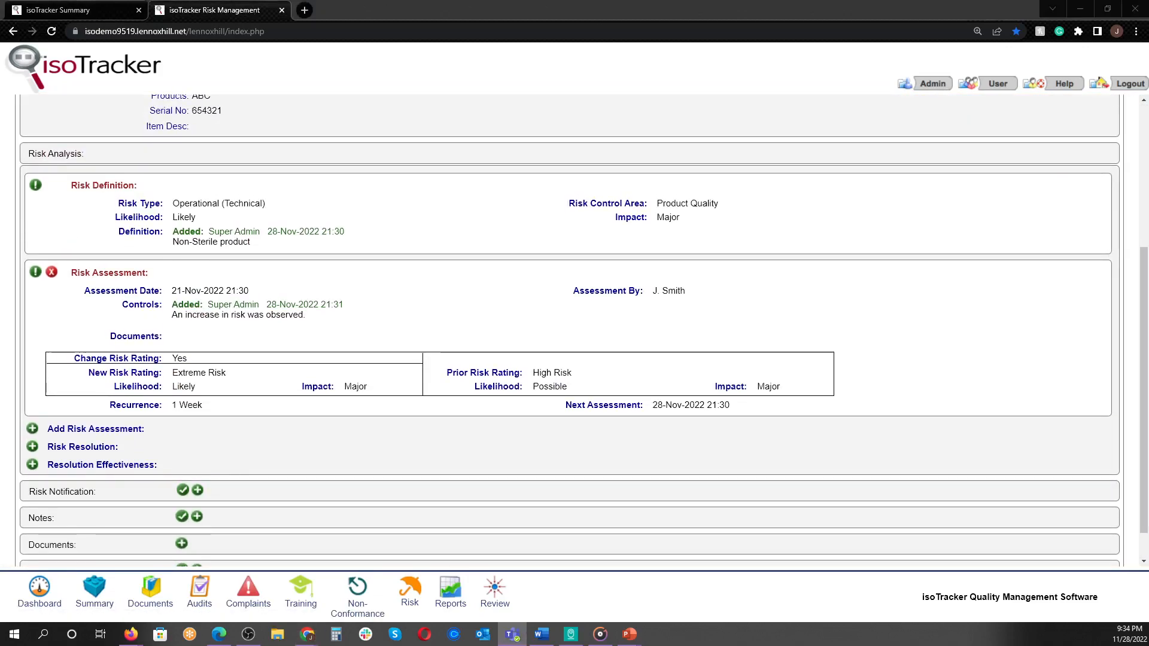
key("alt+Tab")
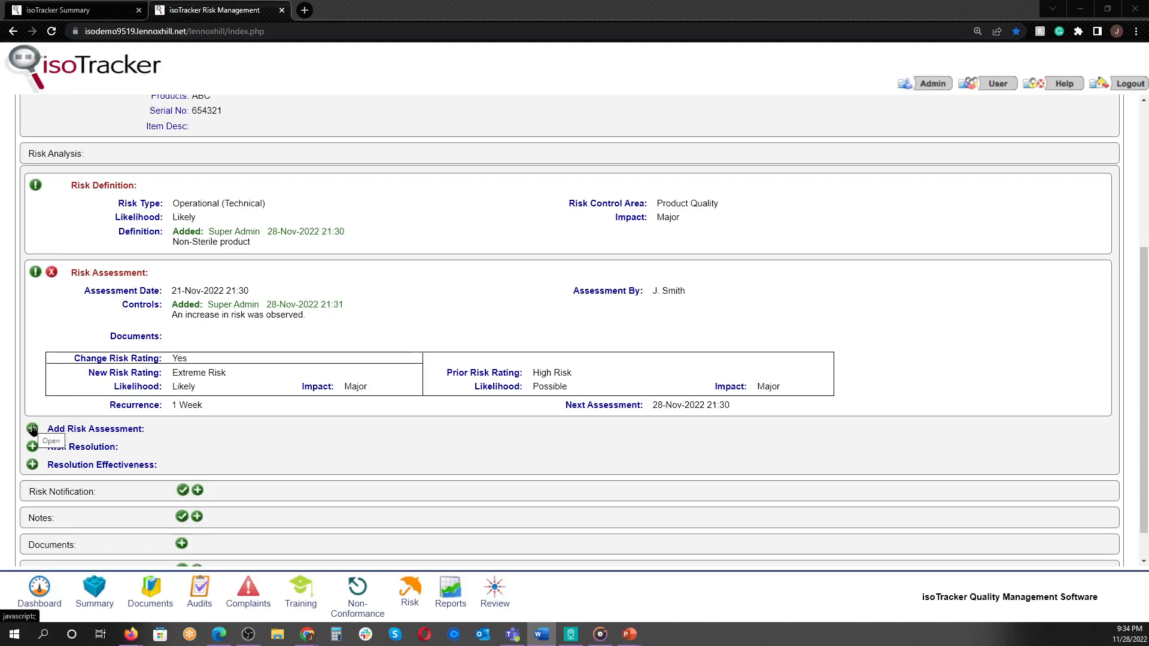
left_click(197, 491)
scroll(198, 495, "down", 7)
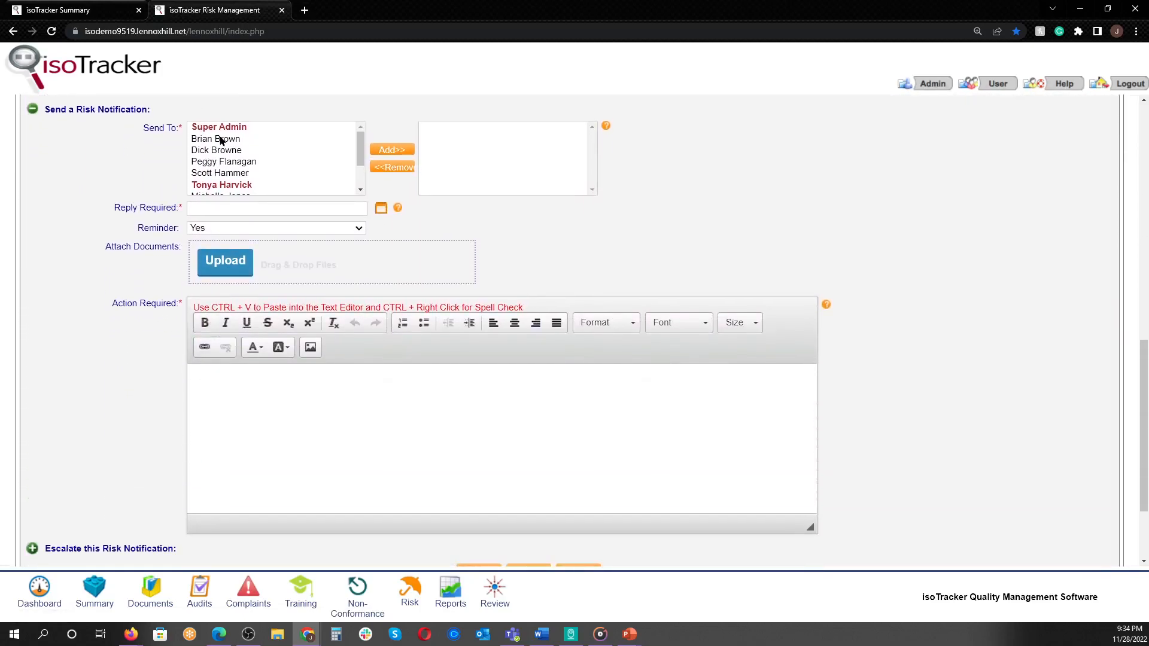
left_click(220, 140)
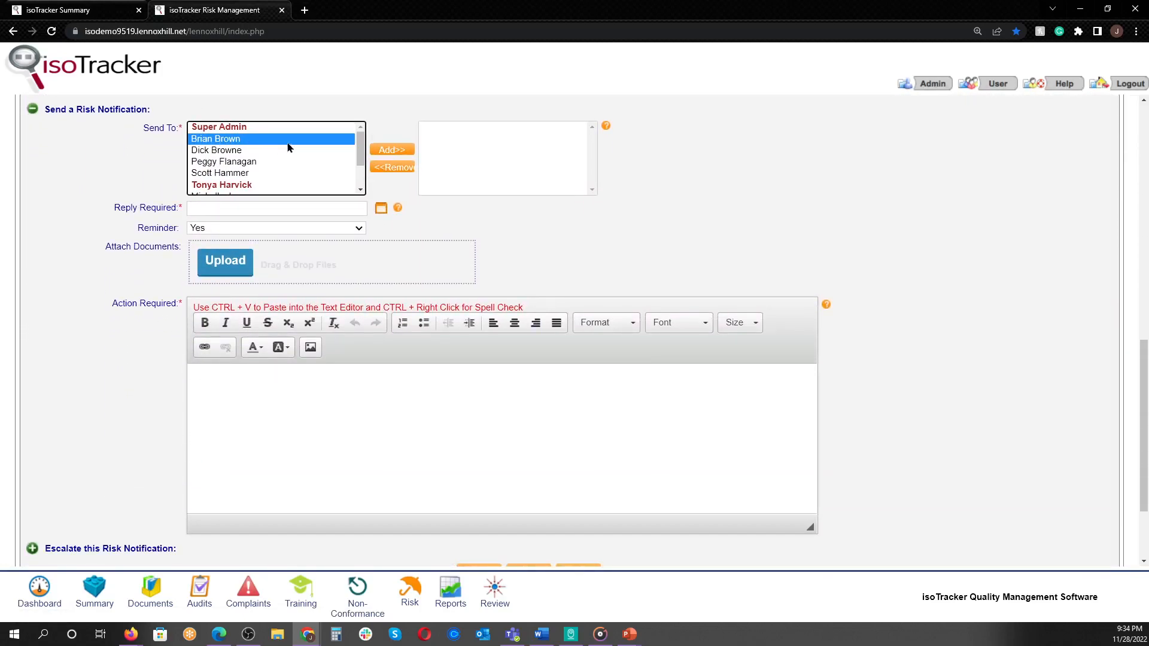
left_click(386, 150)
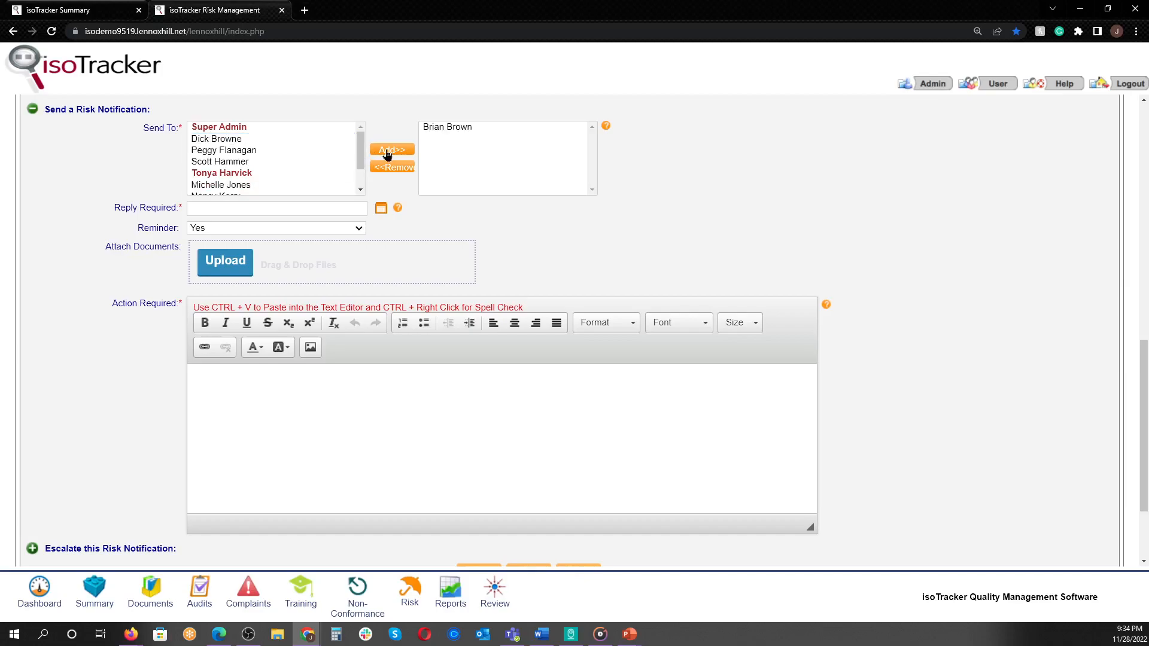
- Set the notification's required reply date to 02-Dec-2022 21:45 and keep its reminder on Yes
left_click(361, 210)
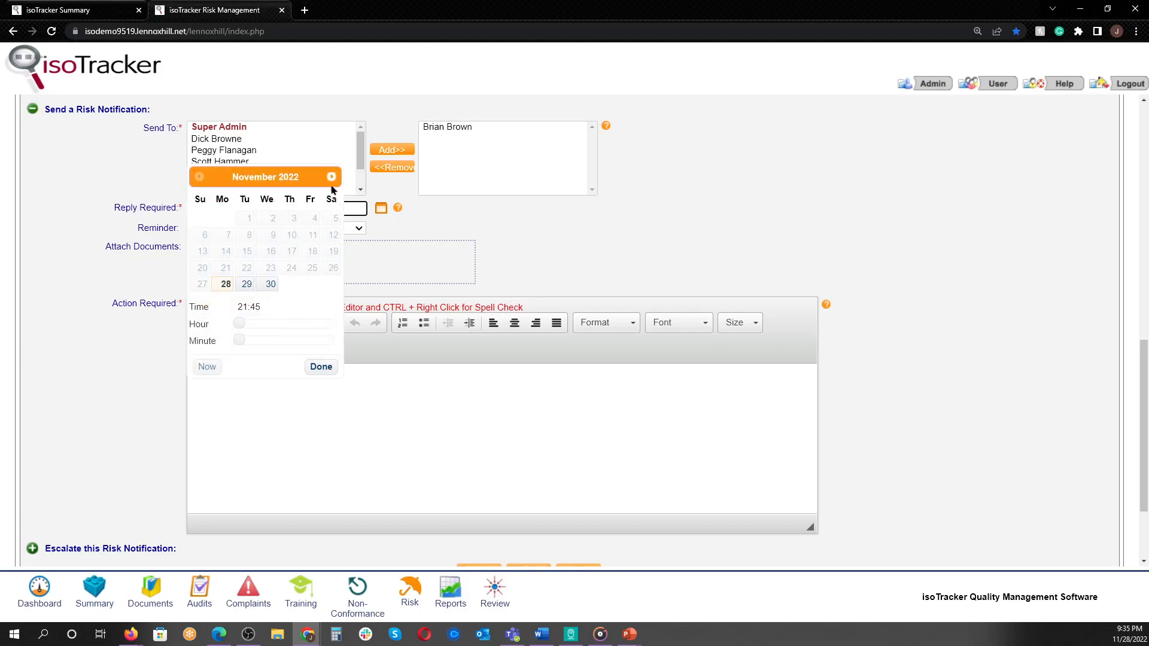
left_click(331, 176)
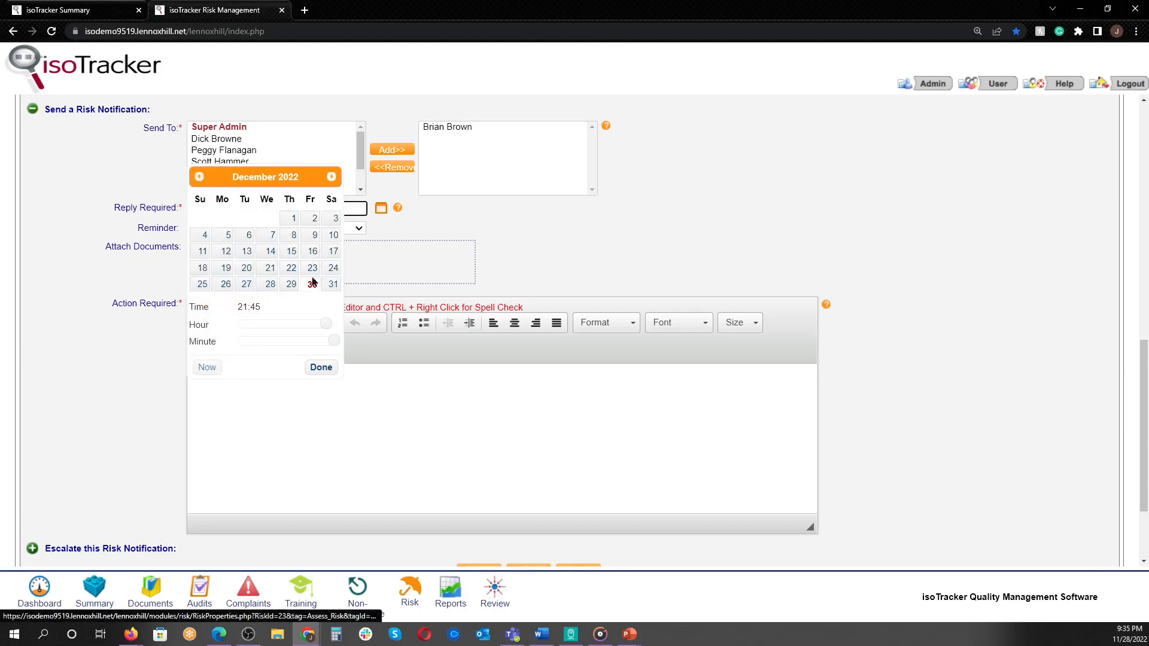
left_click(313, 219)
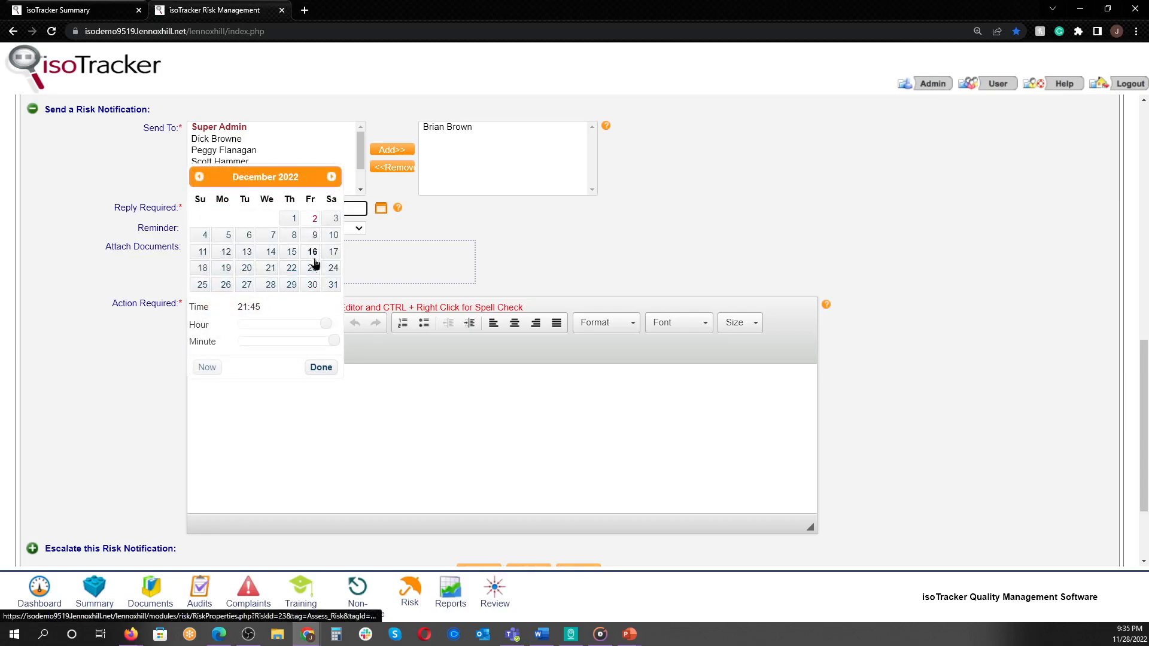
left_click(321, 367)
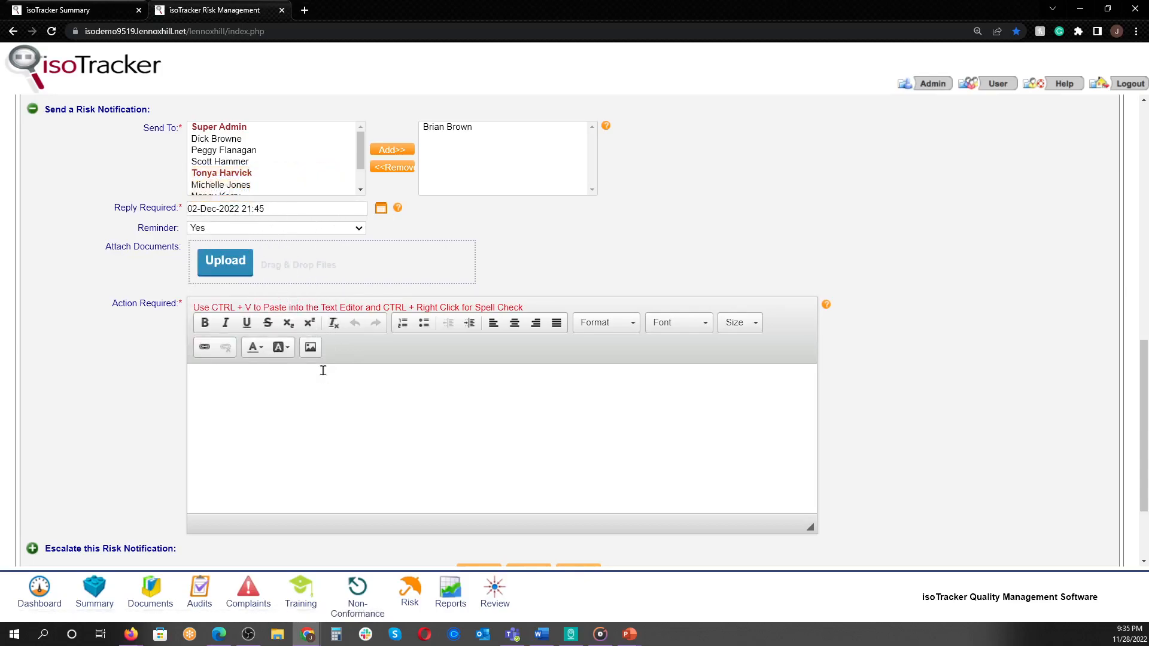
left_click(353, 229)
left_click(356, 228)
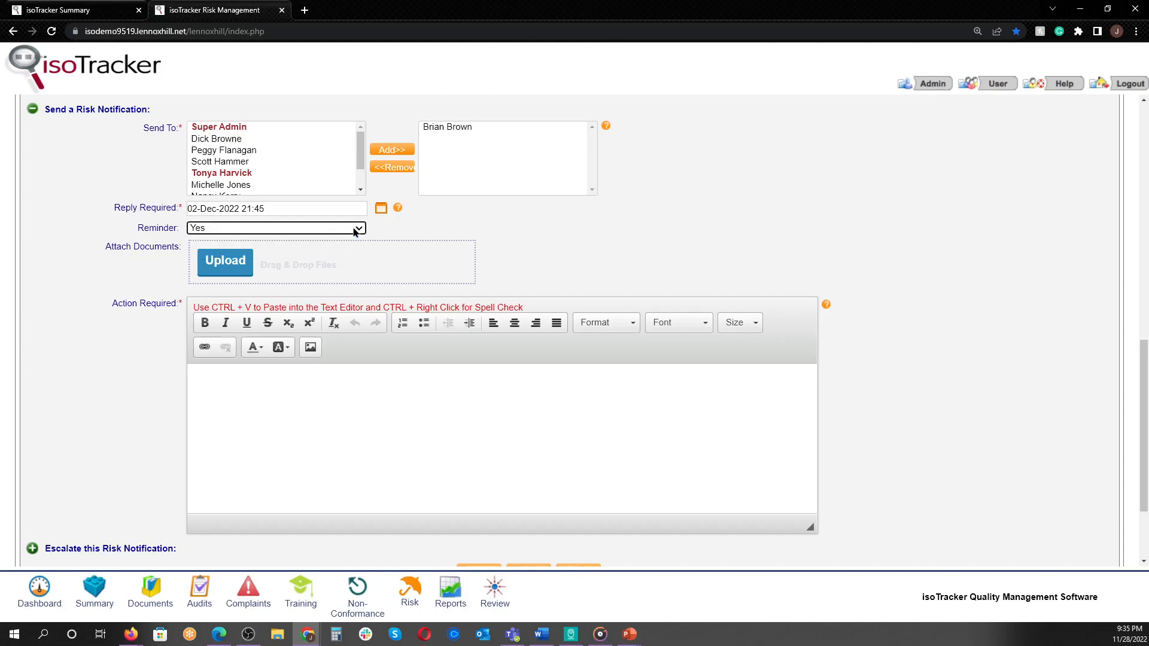
- Attach SOP-514 Sterility Testing.docx and submit the notification with the action "Please perform another assessment and report back to me"
left_click(232, 271)
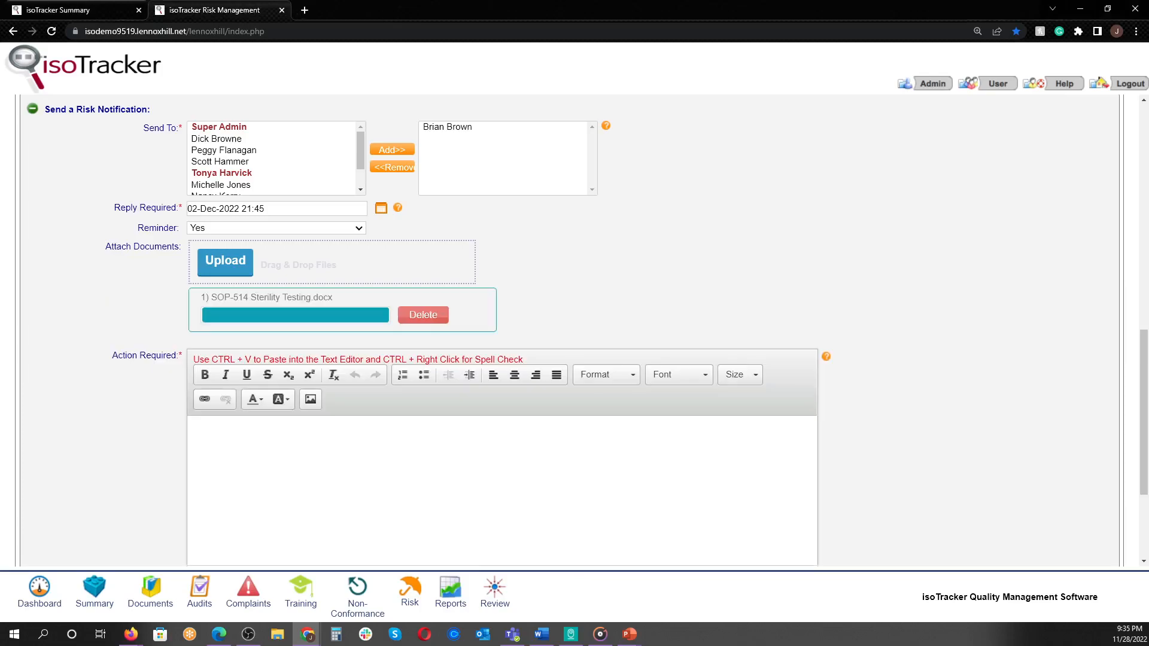
left_click(299, 440)
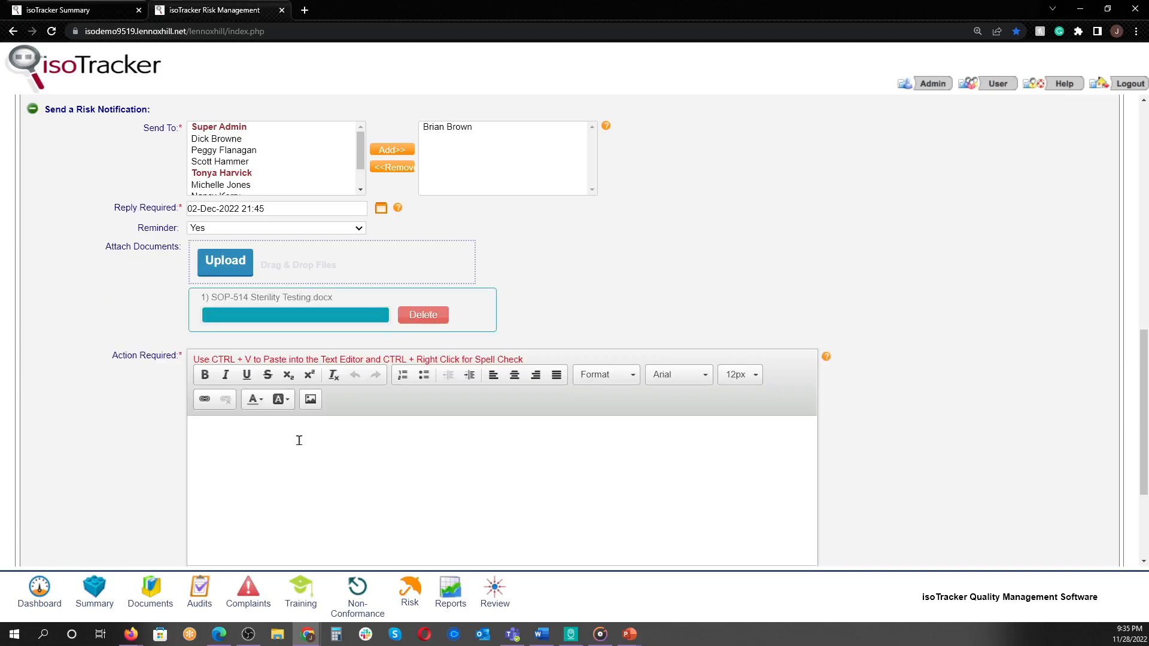
type("Please perform another assessment and report back to me")
scroll(299, 441, "down", 2)
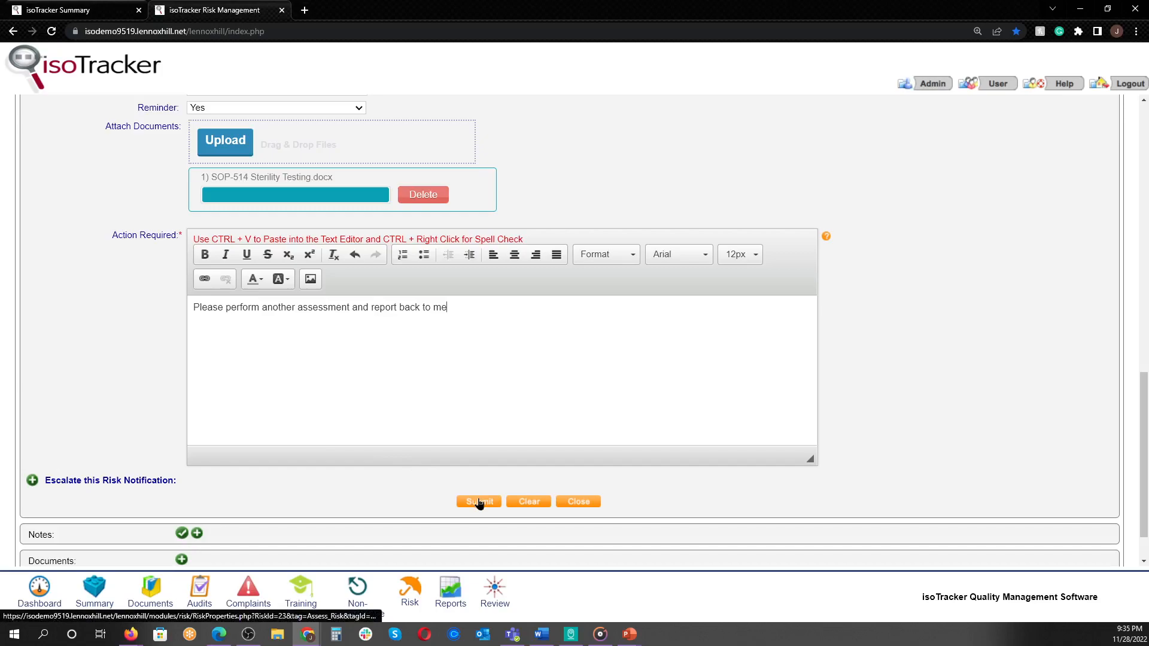
left_click(479, 503)
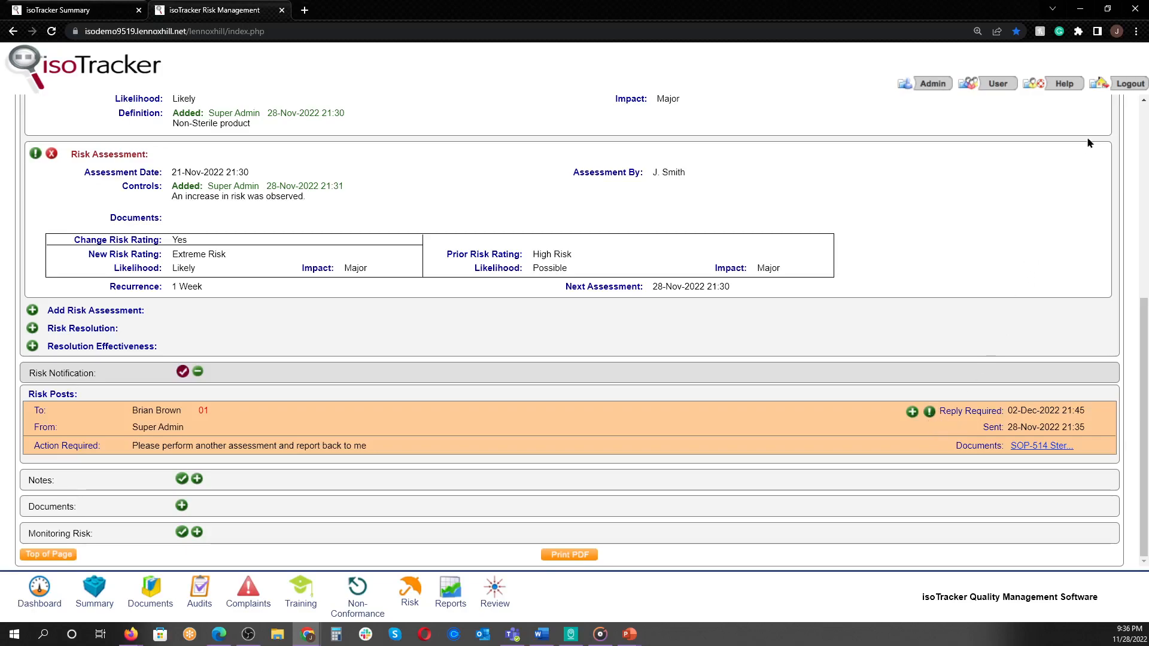
- Log out and log in as the notification's recipient with that account's saved user name and password
left_click(1121, 87)
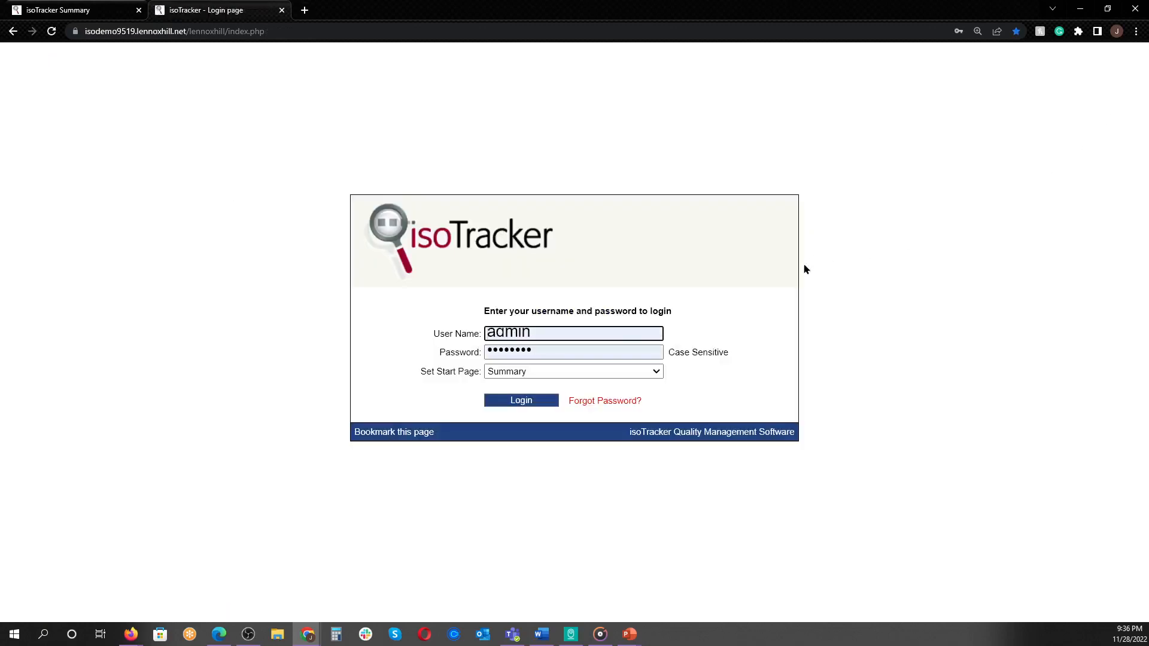
left_click(587, 333)
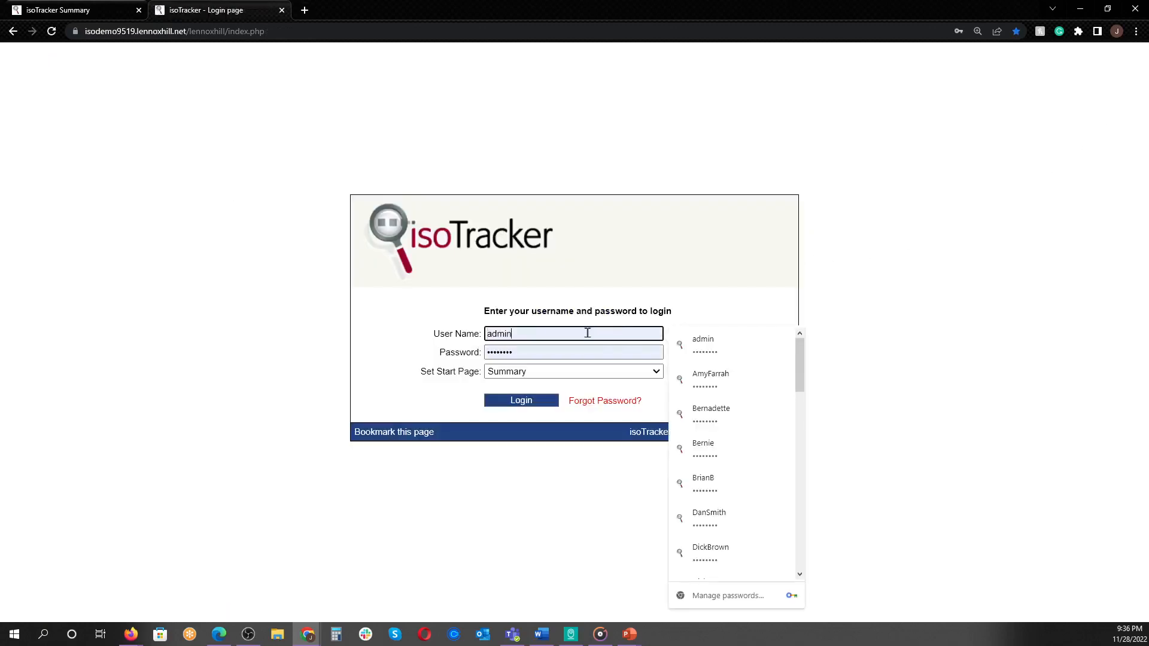
left_click(706, 482)
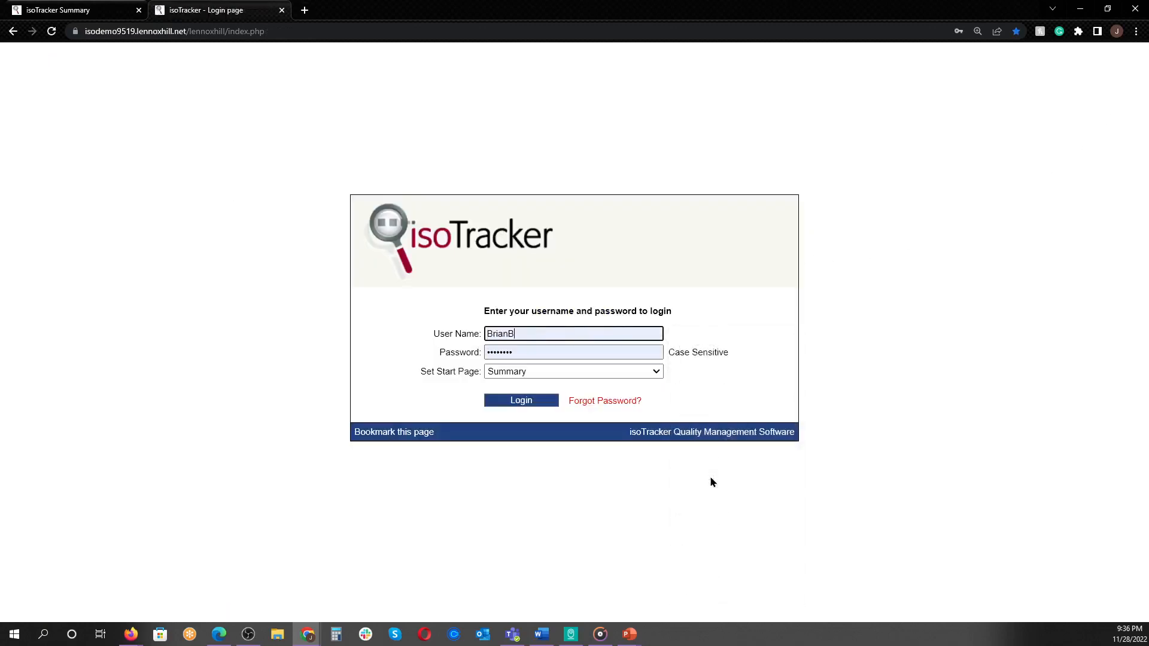
left_click(539, 404)
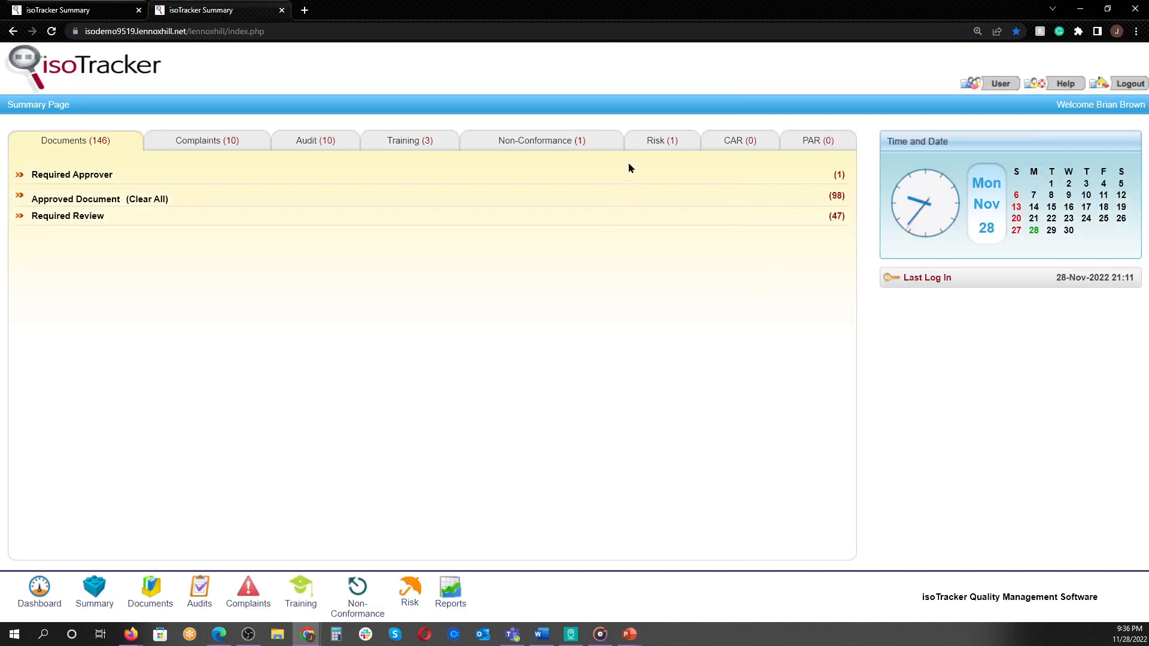
- Open RISK-22-0003 from the Risk Notes on the summary page
left_click(654, 145)
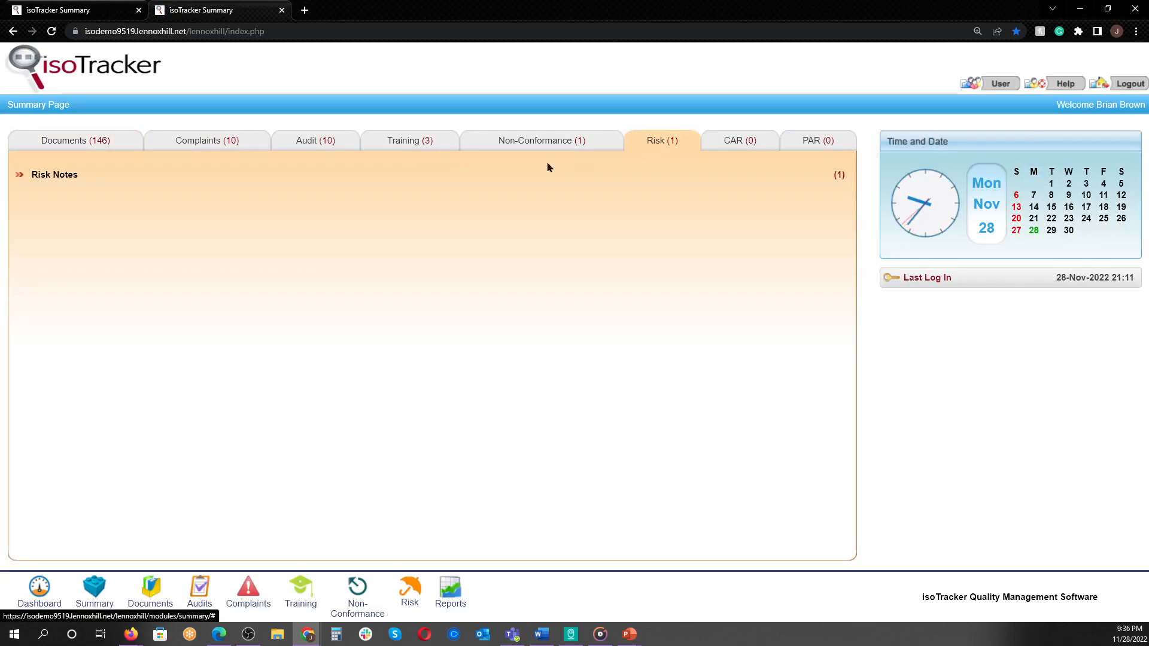
left_click(74, 177)
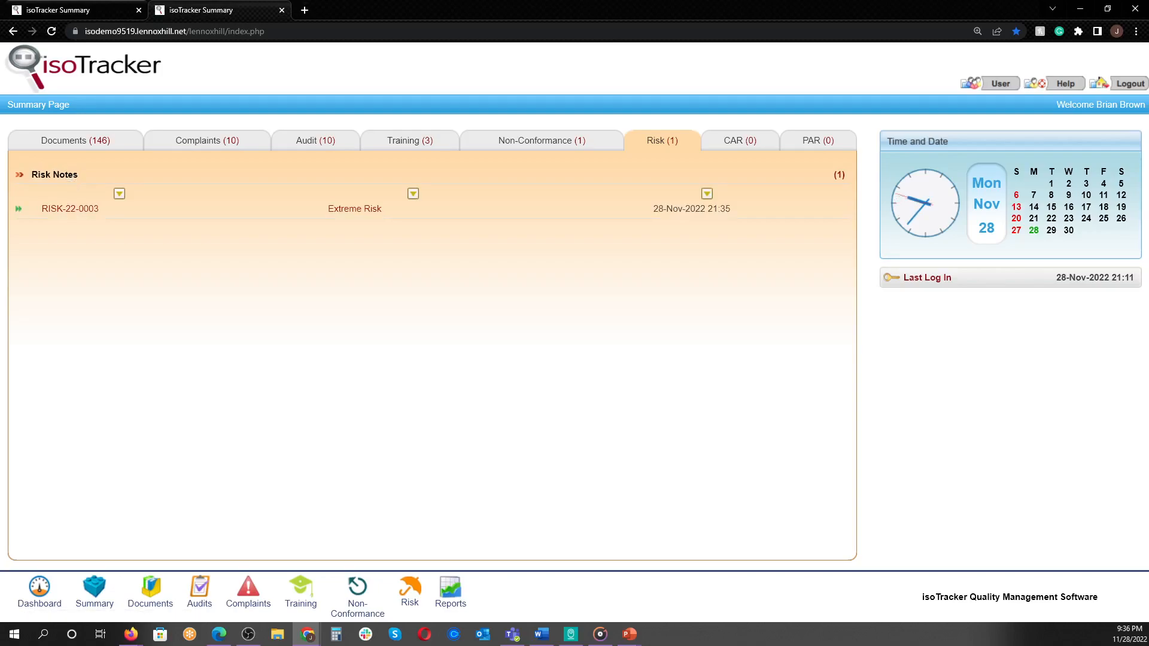
key("alt+Tab")
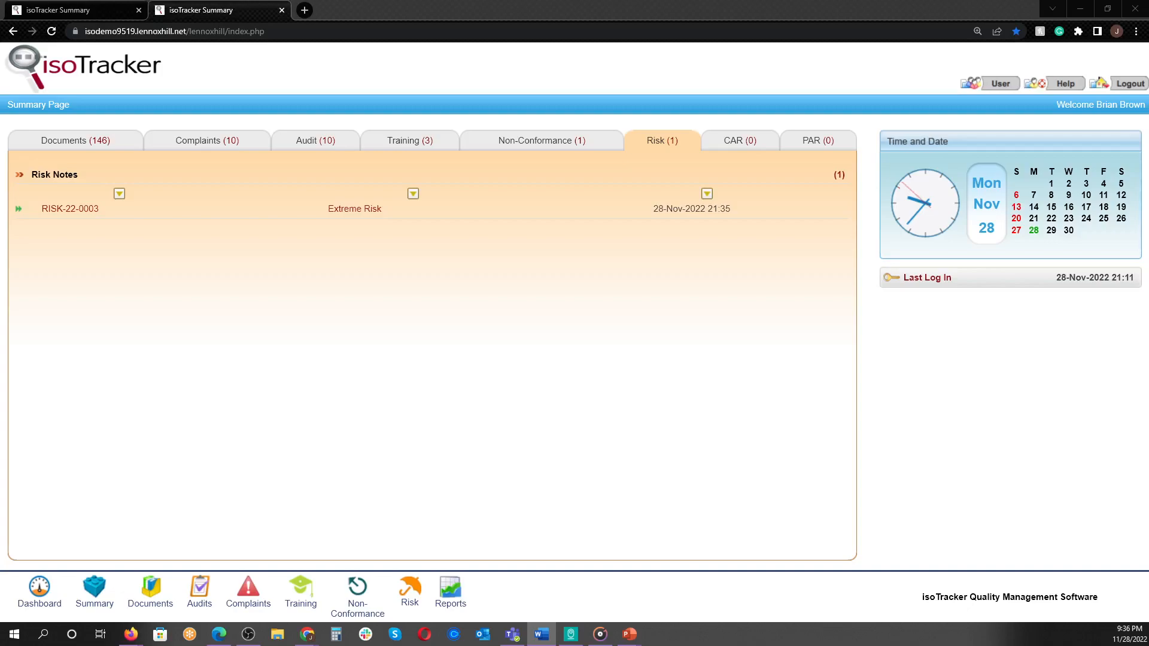
left_click(88, 209)
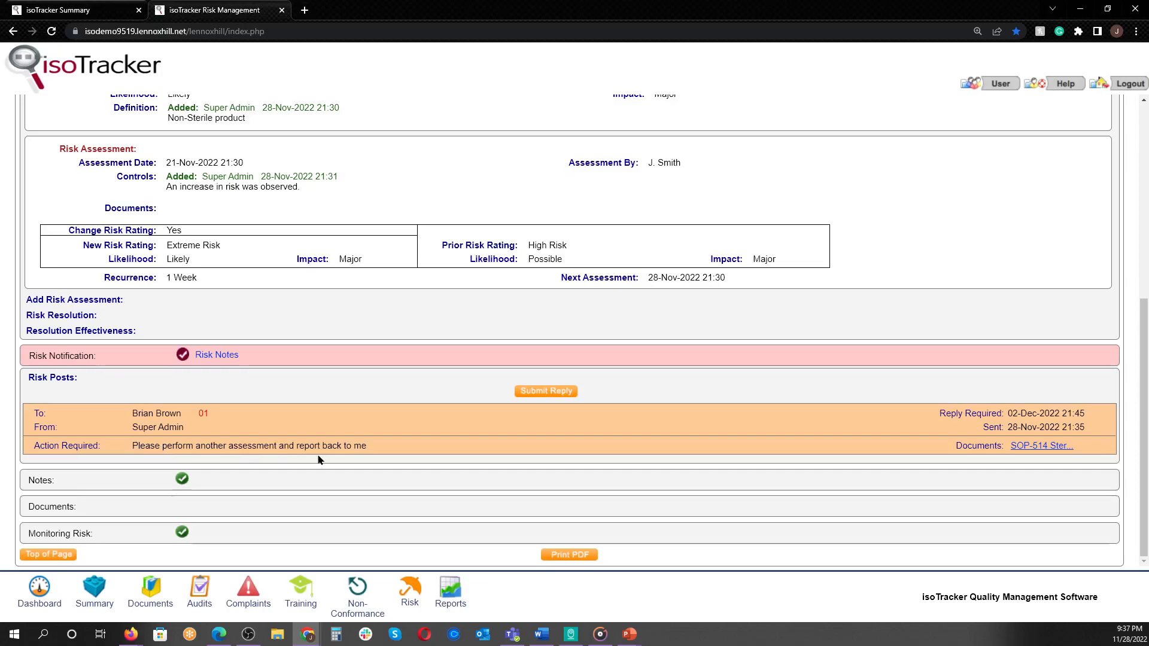
- Write the notification reply "I observed a lowering of Likelihood to Possible." and set its completion date to 28-Nov-2022 21:45
left_click(538, 393)
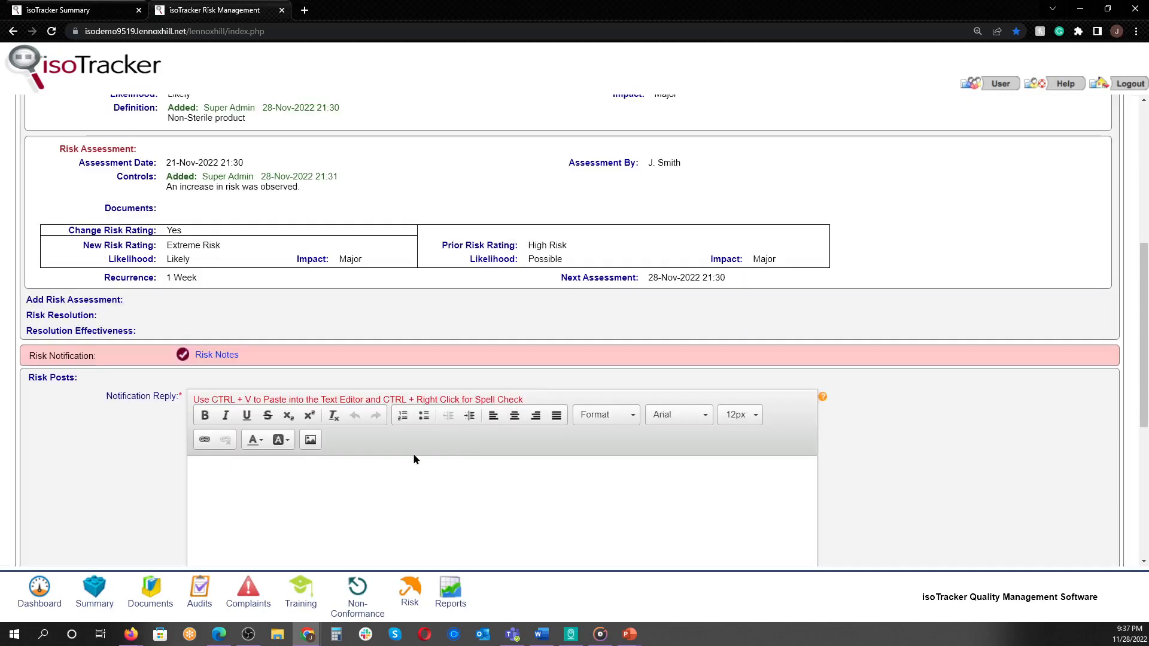
scroll(414, 455, "down", 2)
type("I observed a lowering of Likelihood to Possible.")
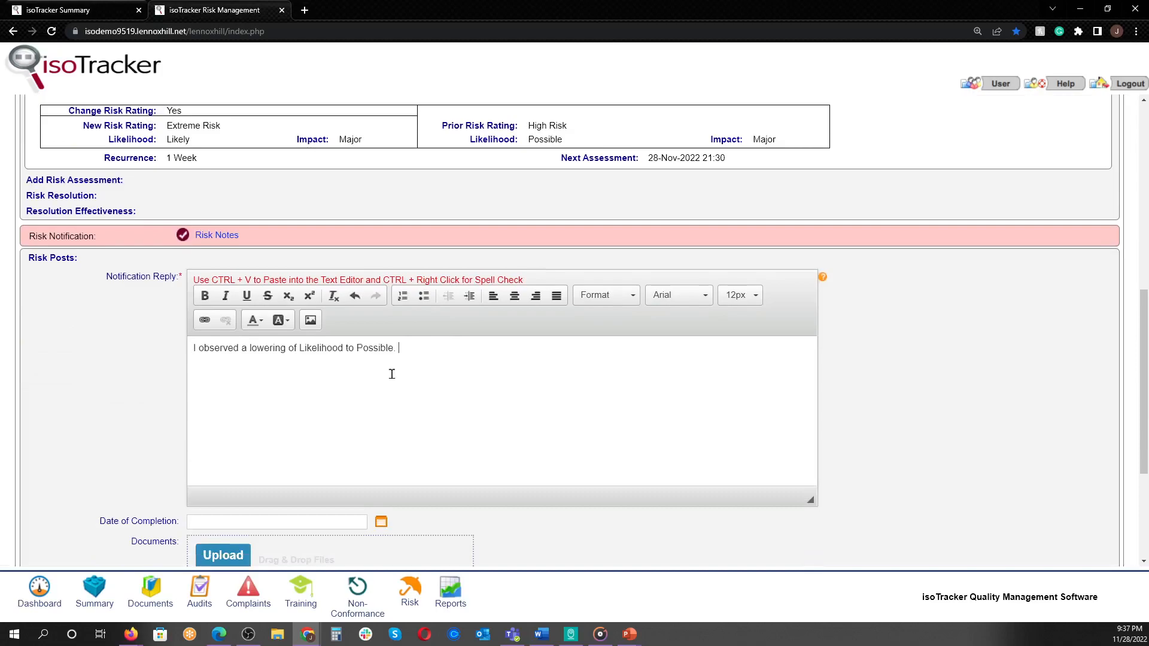
scroll(392, 374, "down", 2)
left_click(335, 404)
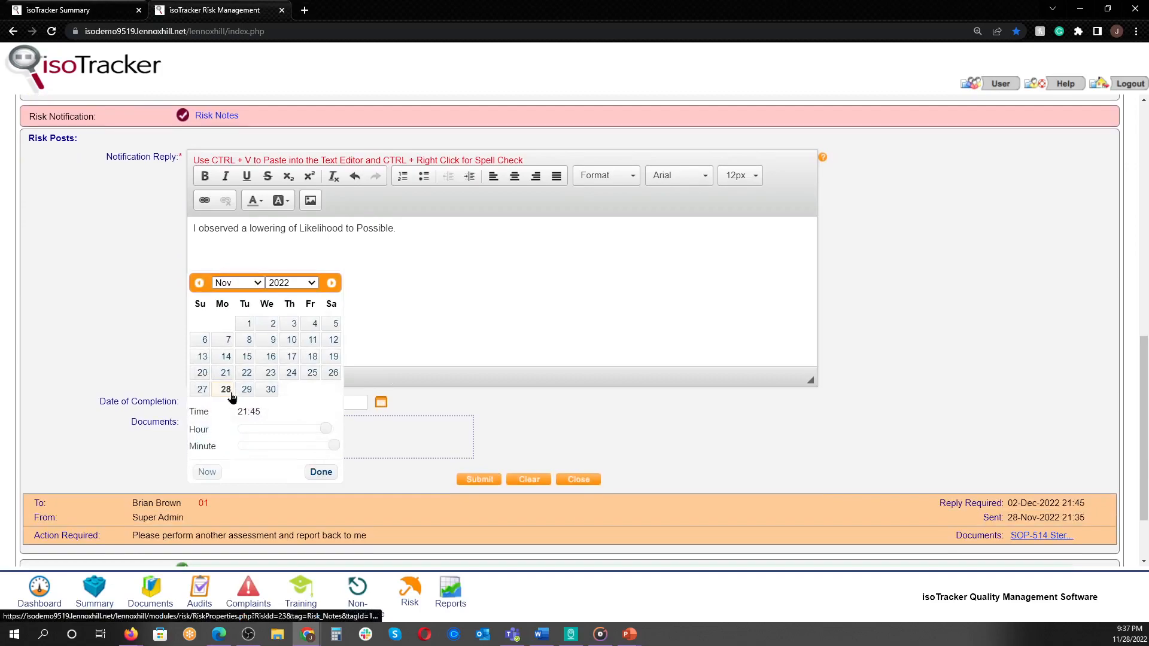
left_click(321, 473)
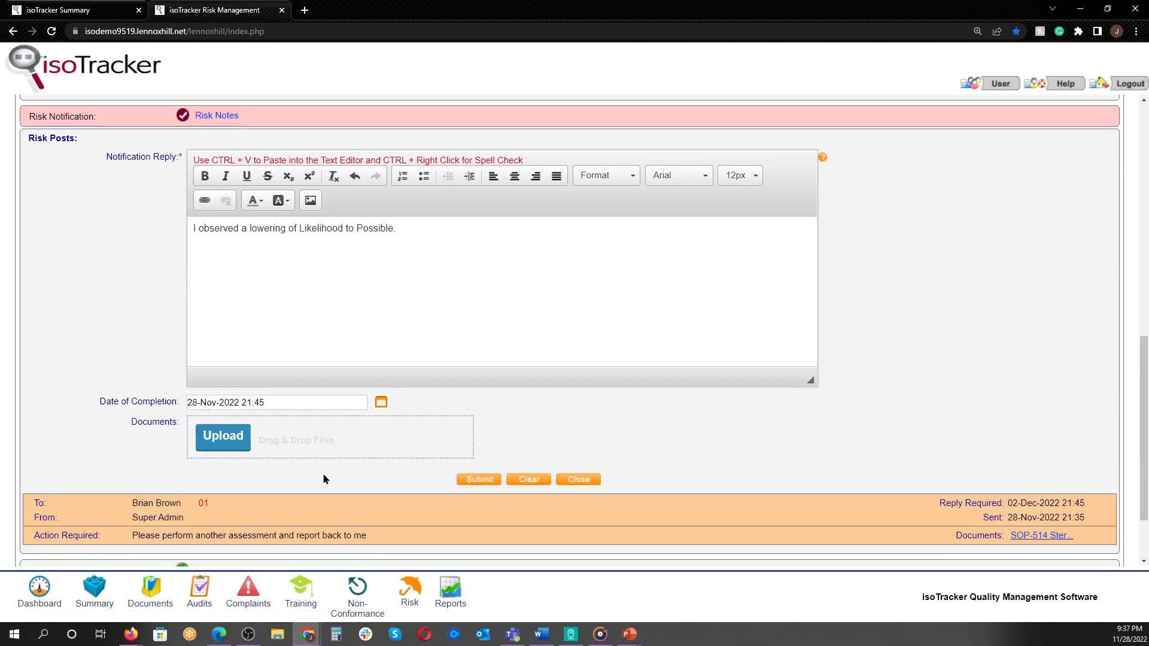
- Attach Sterility Testing of Cat#155.docx to the notification reply and submit it
left_click(231, 441)
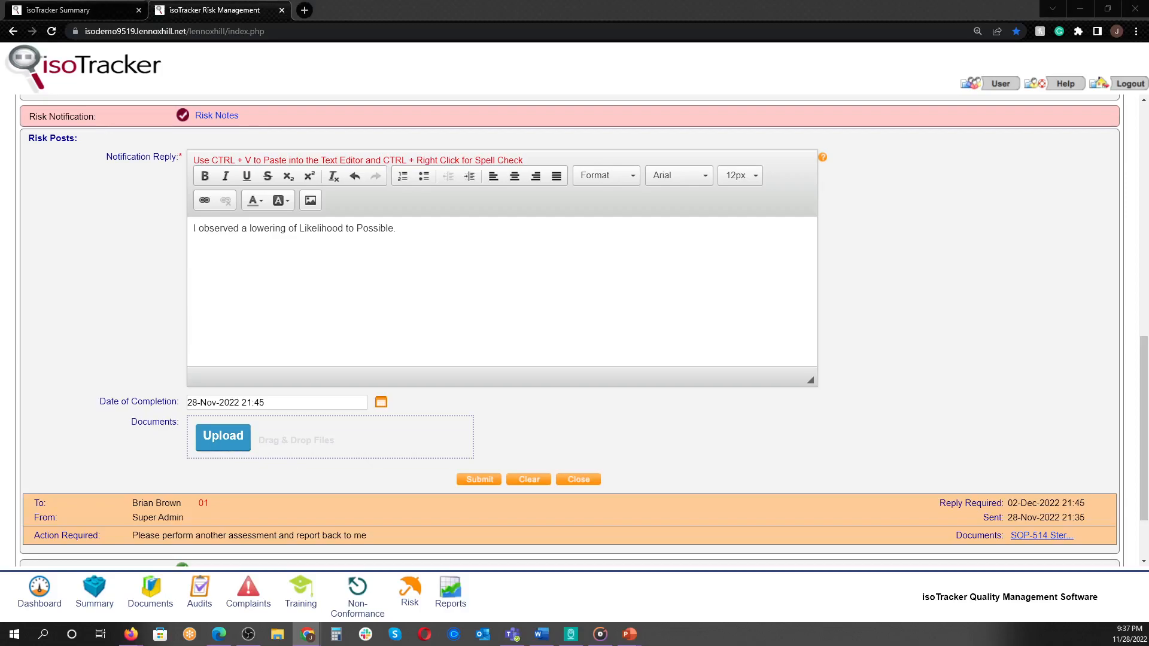
scroll(274, 505, "down", 2)
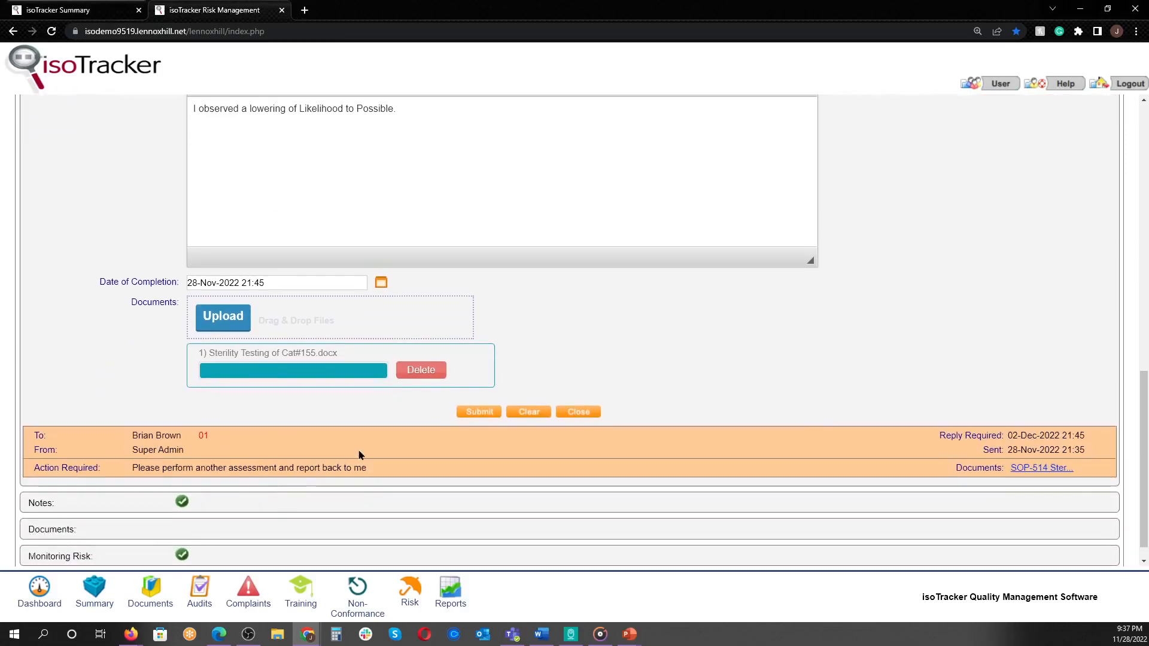
left_click(468, 413)
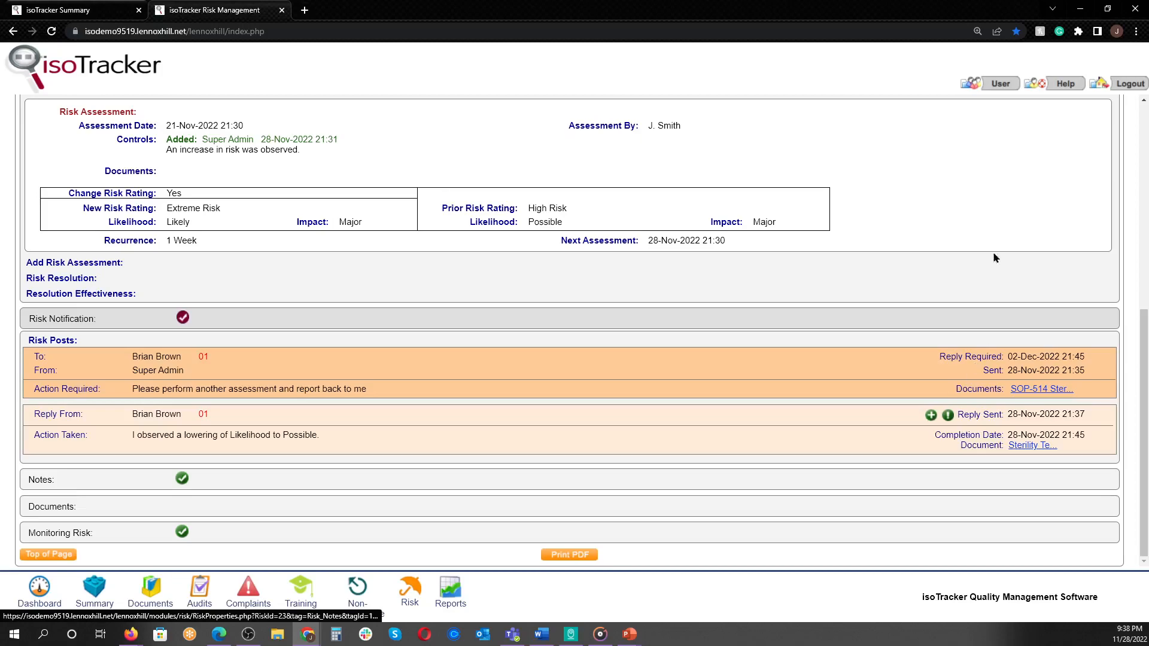
- Log out and log back in as Super Admin with the saved user name and password, dismissing the saved-password warning
left_click(1134, 85)
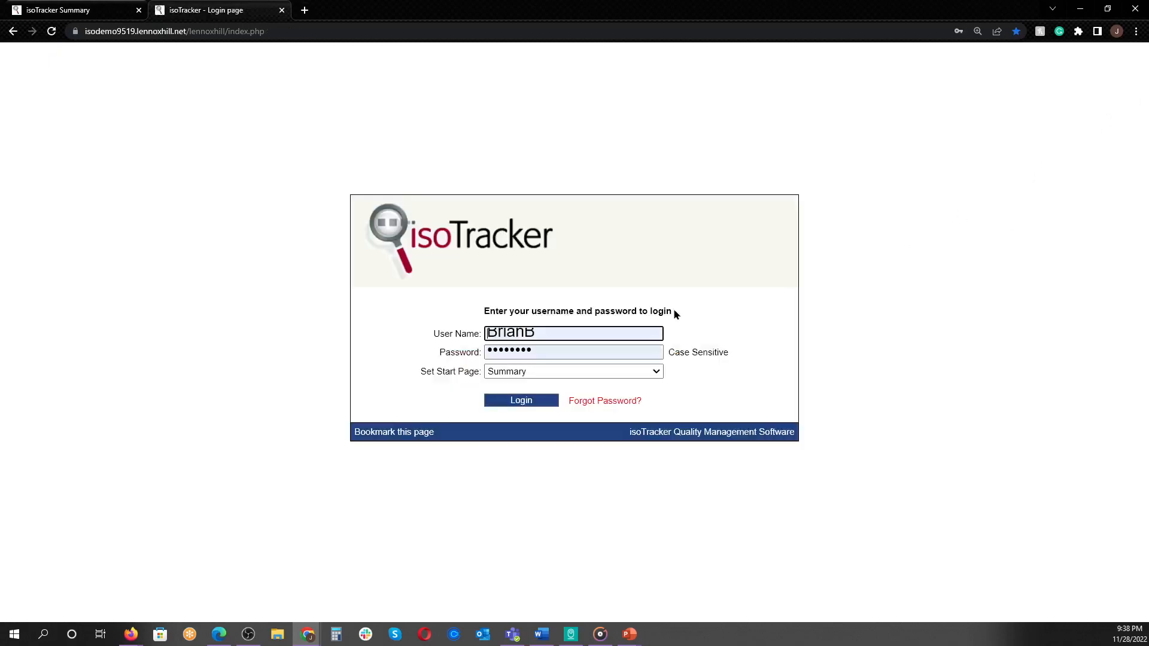
left_click(605, 333)
scroll(709, 419, "down", 10)
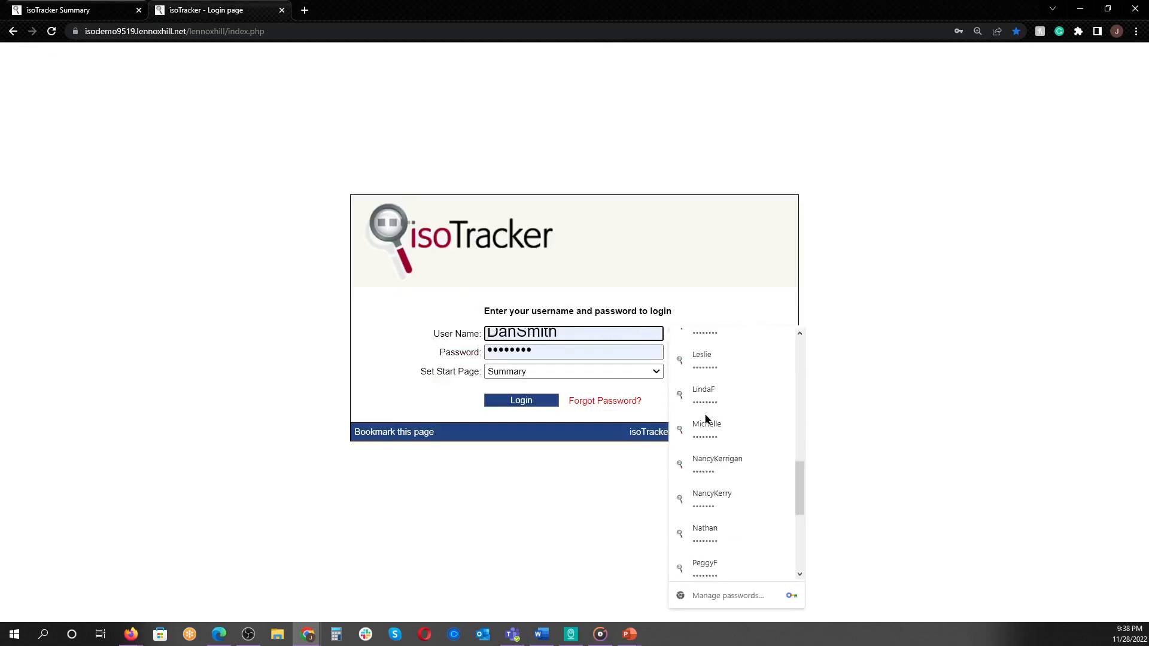
left_click(731, 531)
left_click(512, 402)
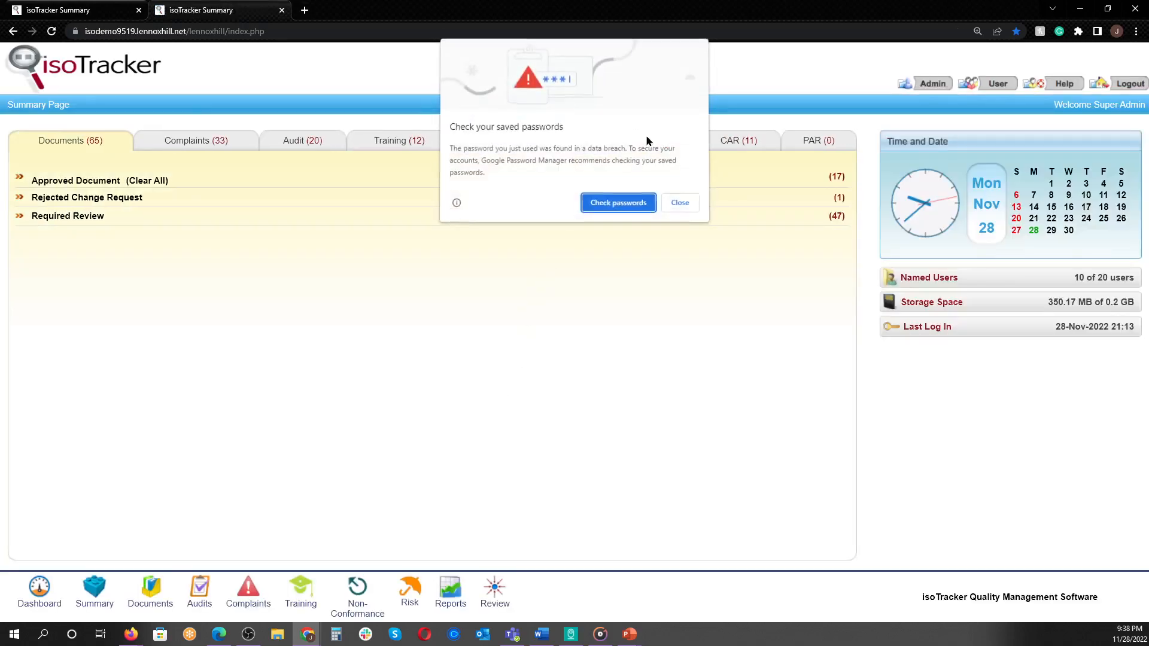
left_click(689, 200)
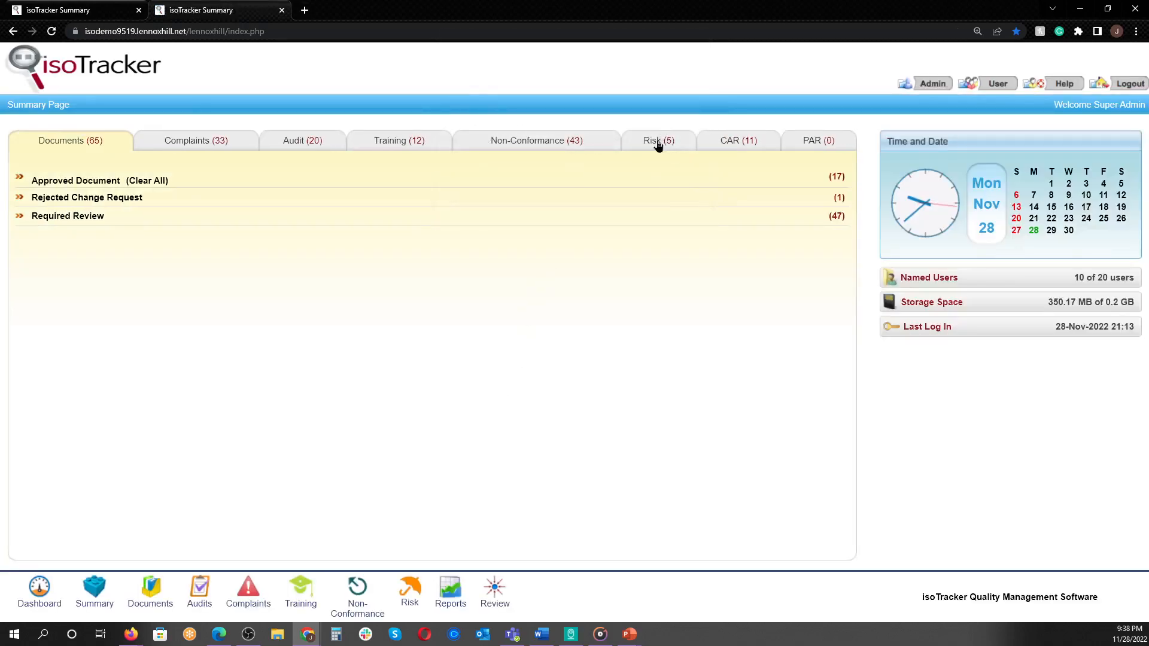
- Open RISK-22-0003 from the Risk Replies on the summary page
left_click(658, 146)
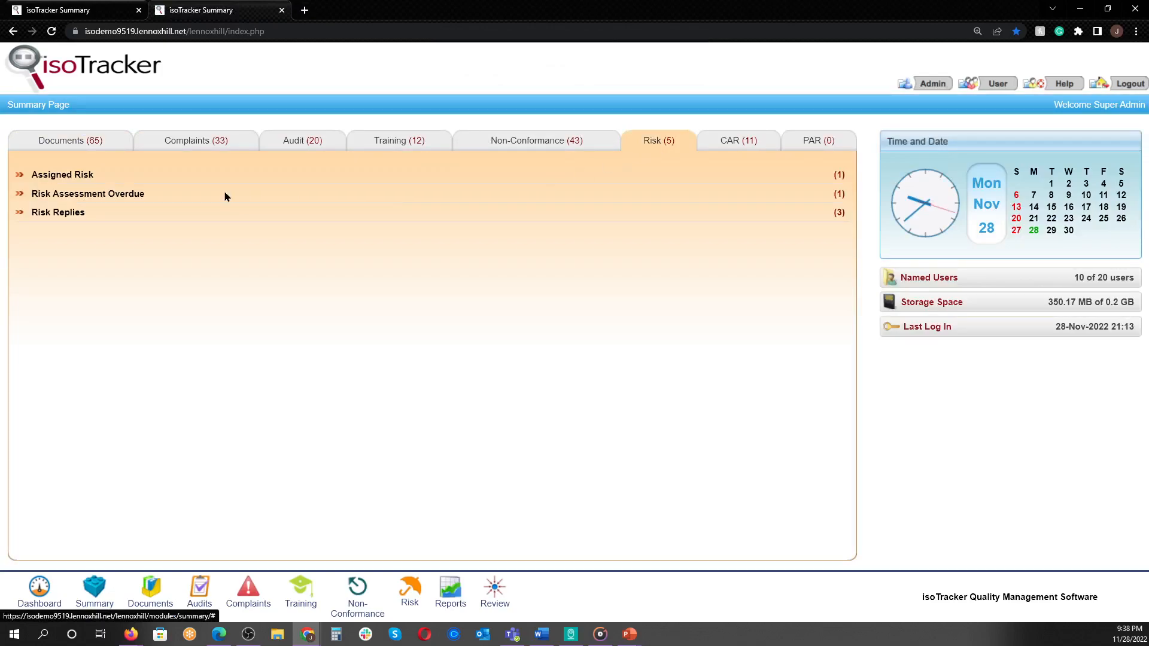
left_click(68, 215)
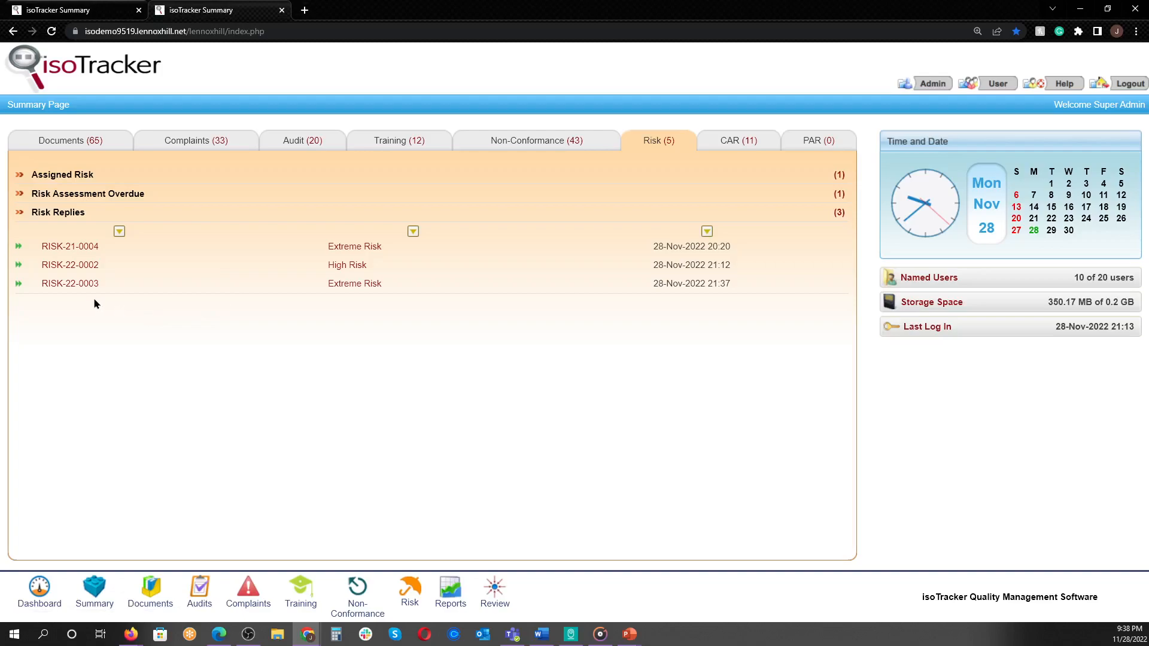
left_click(80, 286)
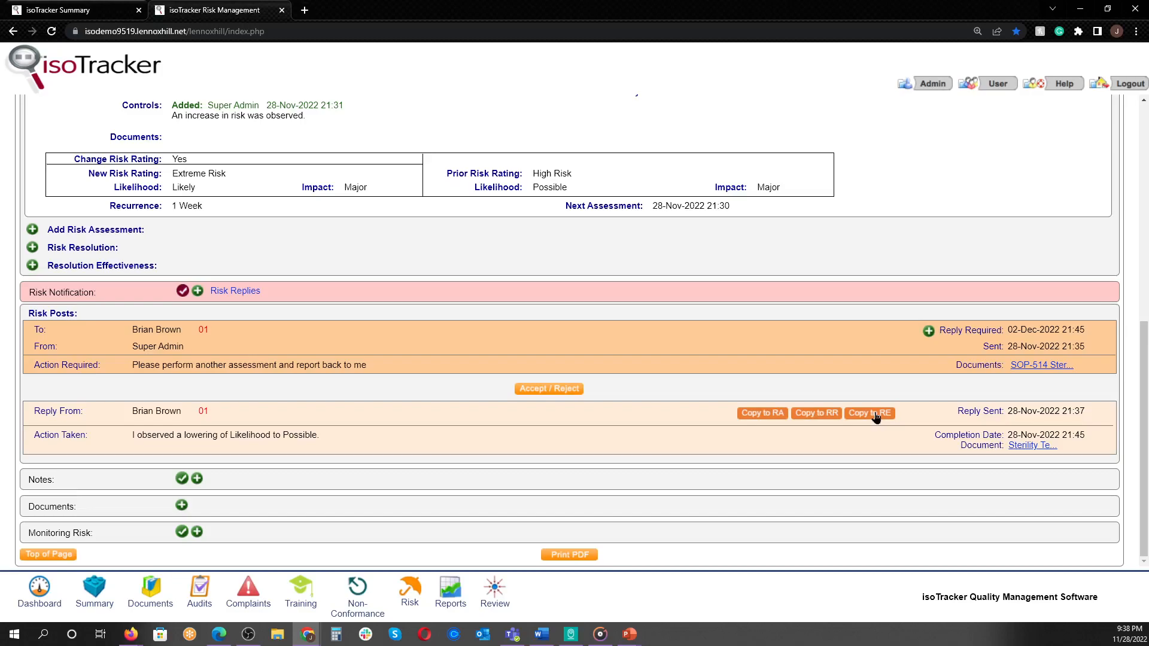
- Copy the notification reply into a new risk assessment and change its risk rating to Possible likelihood with Major impact
left_click(761, 415)
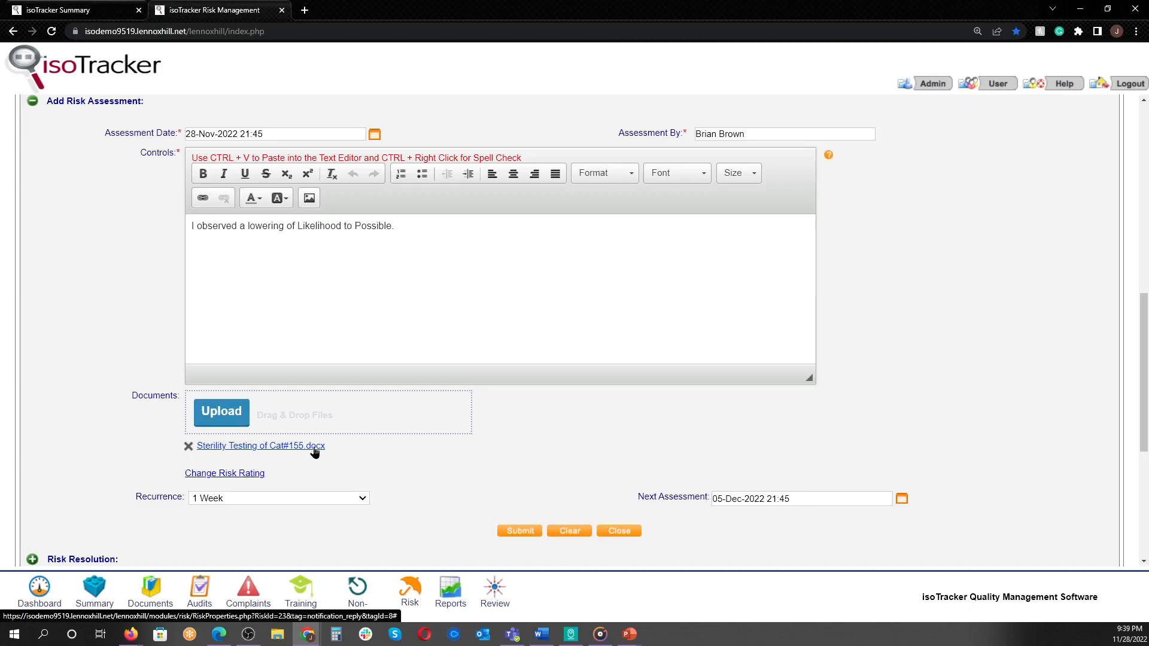
left_click(237, 473)
scroll(238, 478, "down", 5)
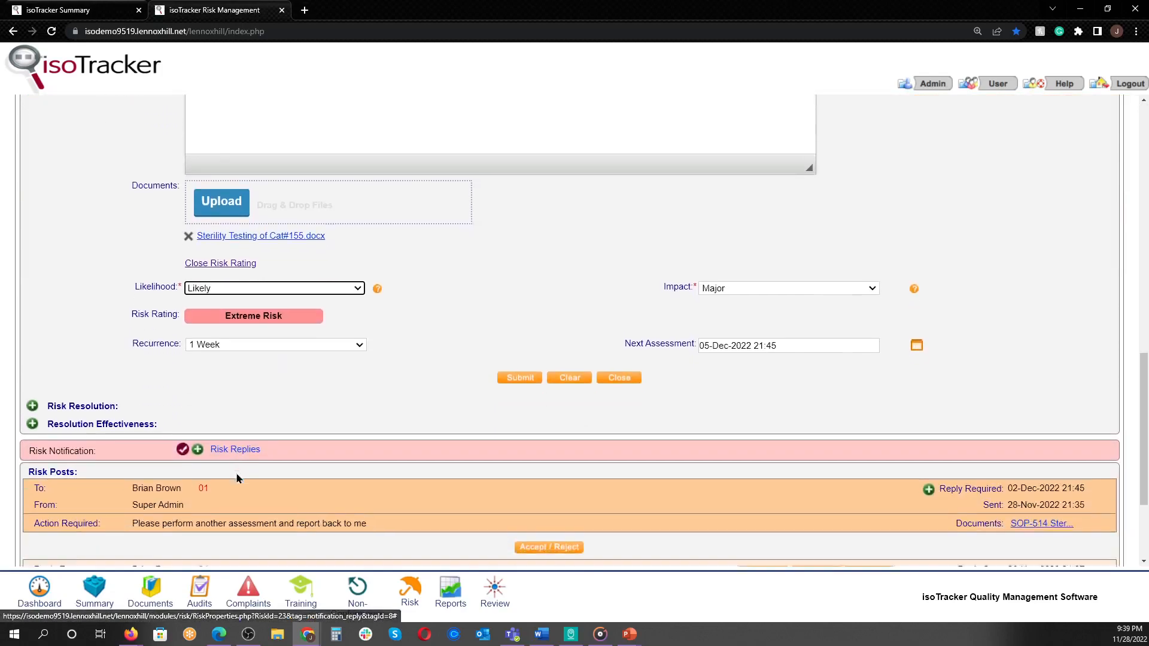
scroll(450, 316, "up", 3)
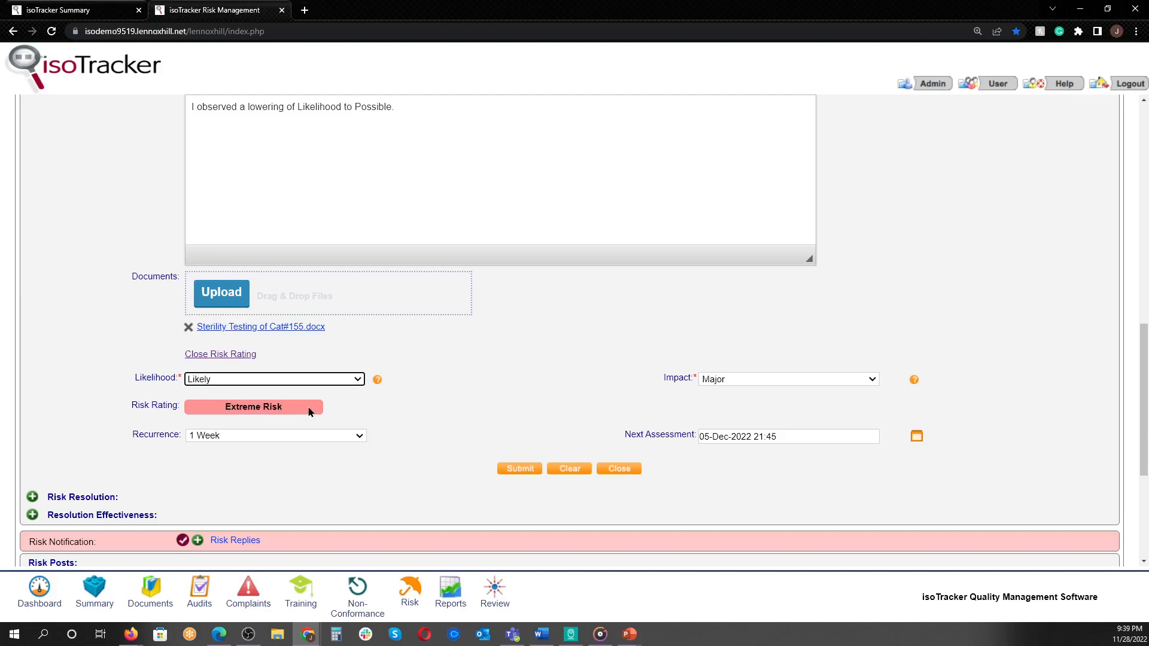
left_click(325, 381)
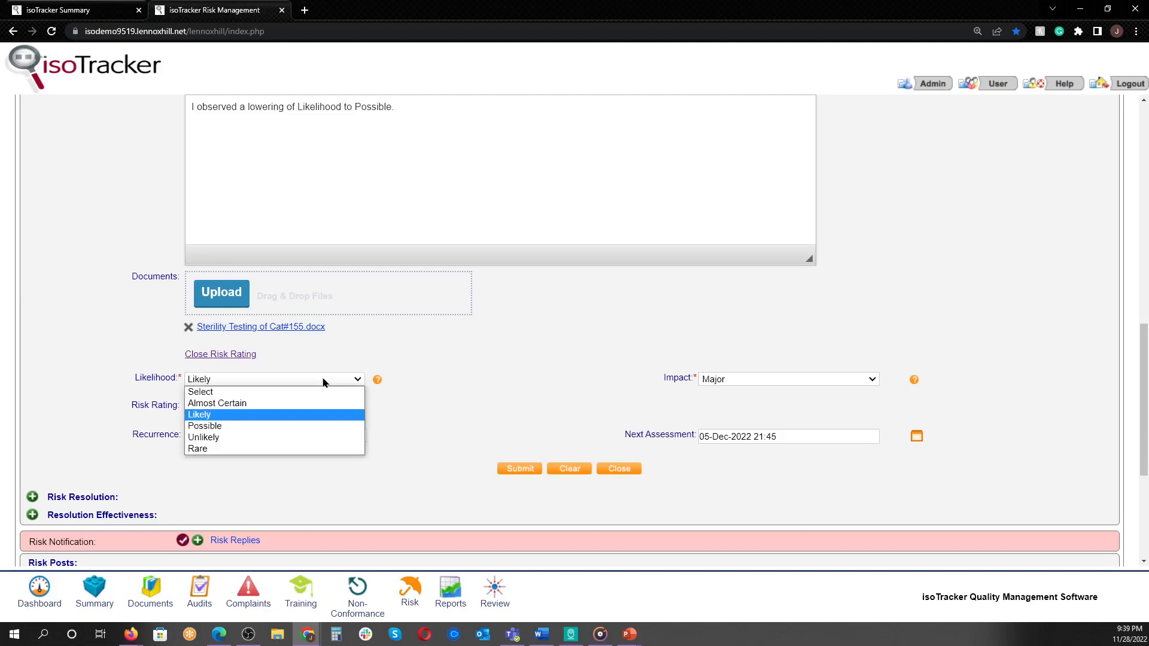
left_click(272, 432)
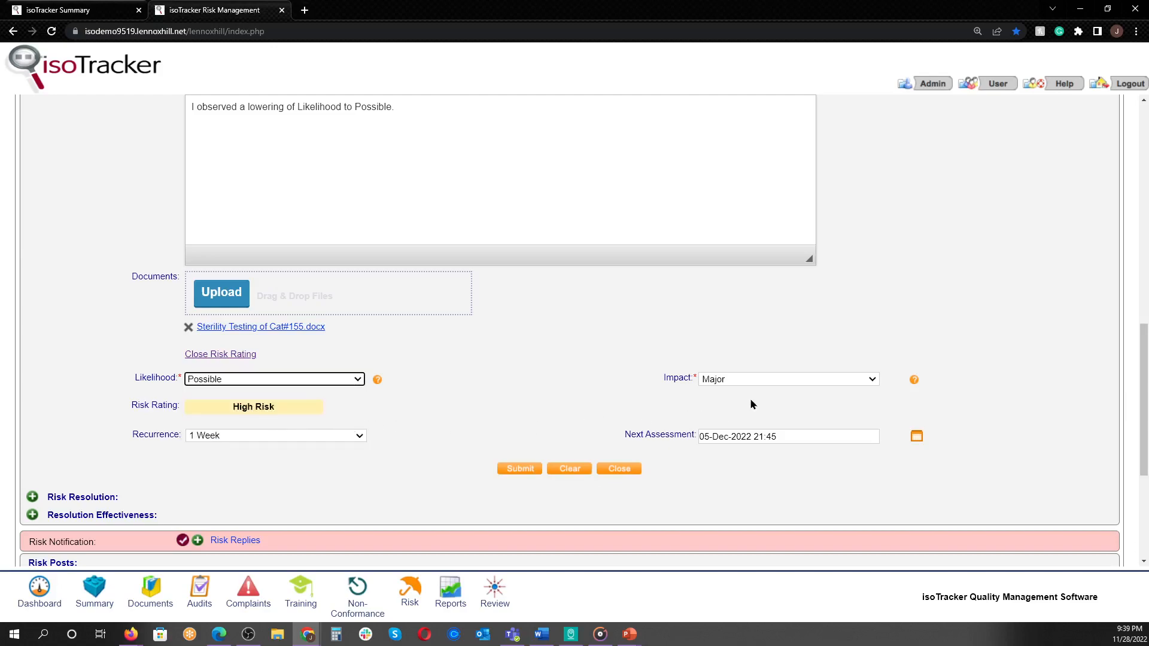
left_click(782, 381)
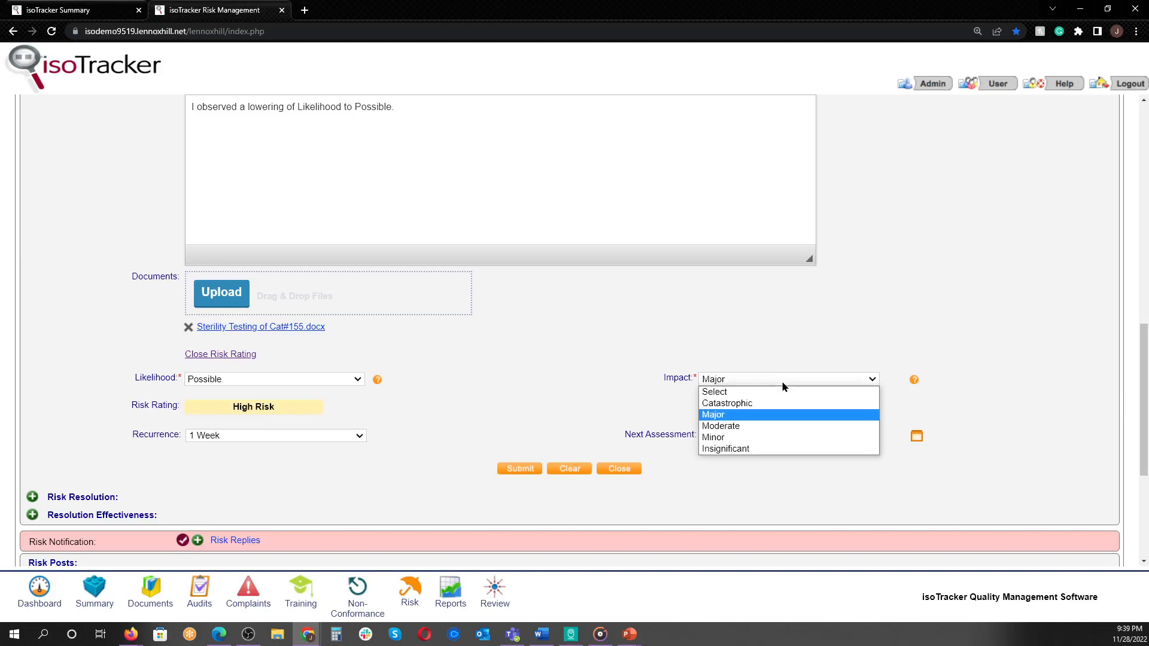
left_click(782, 385)
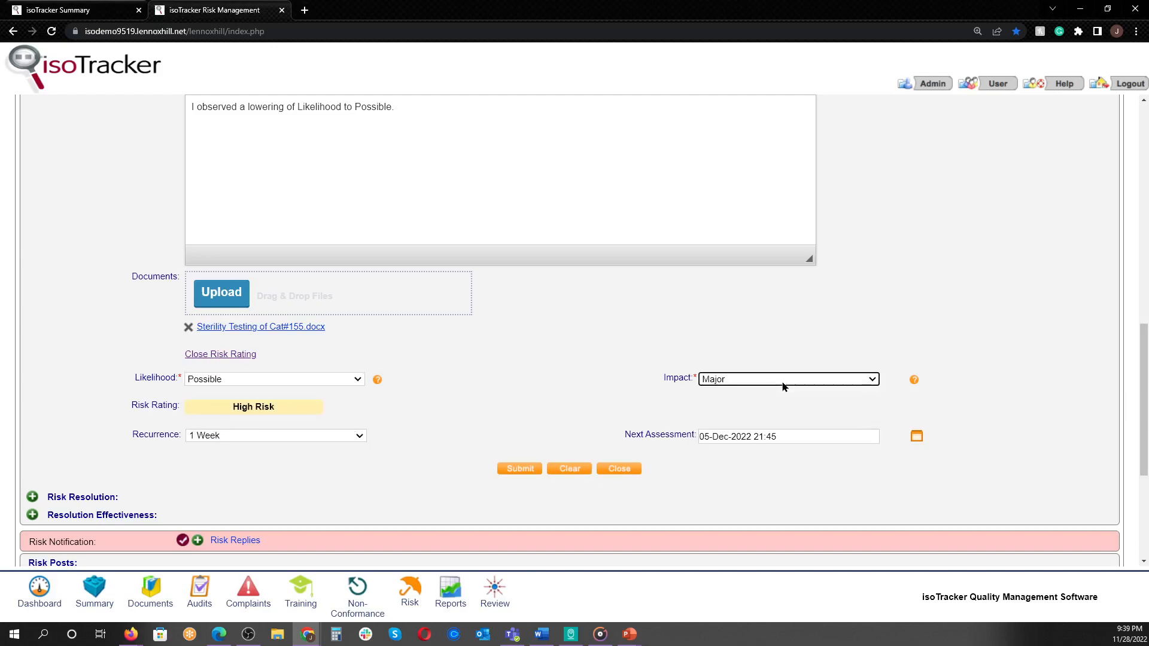
- Keep the 1 Week recurrence and the next assessment date of 05-Dec-2022 21:45, and submit the risk assessment
left_click(279, 441)
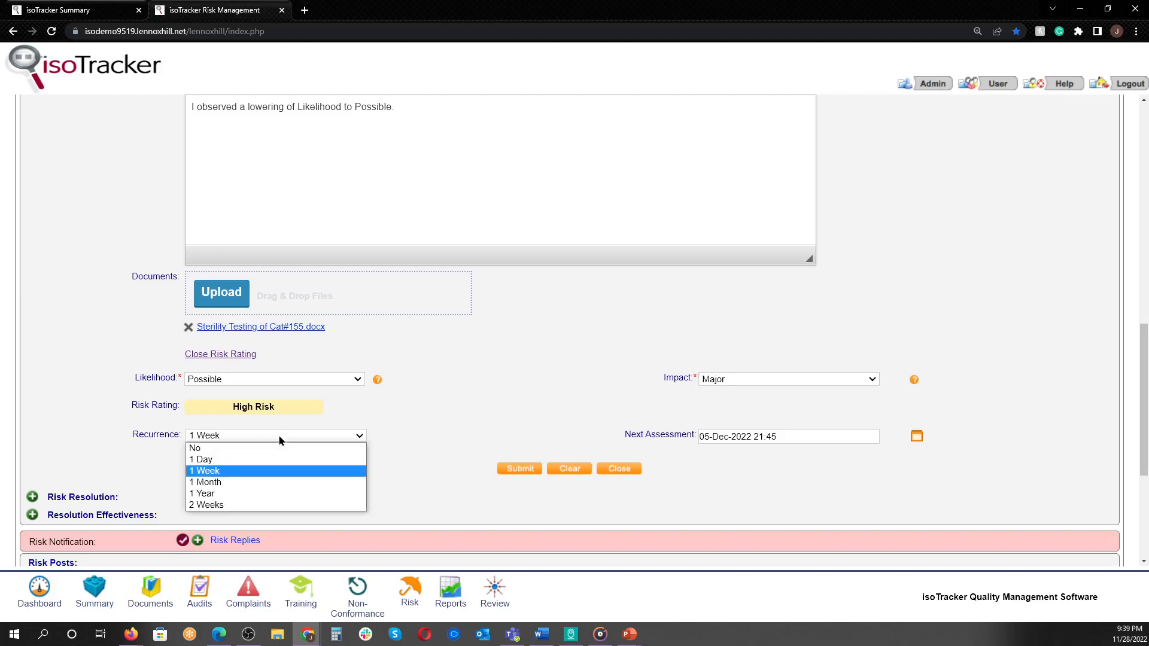
left_click(266, 471)
left_click(826, 437)
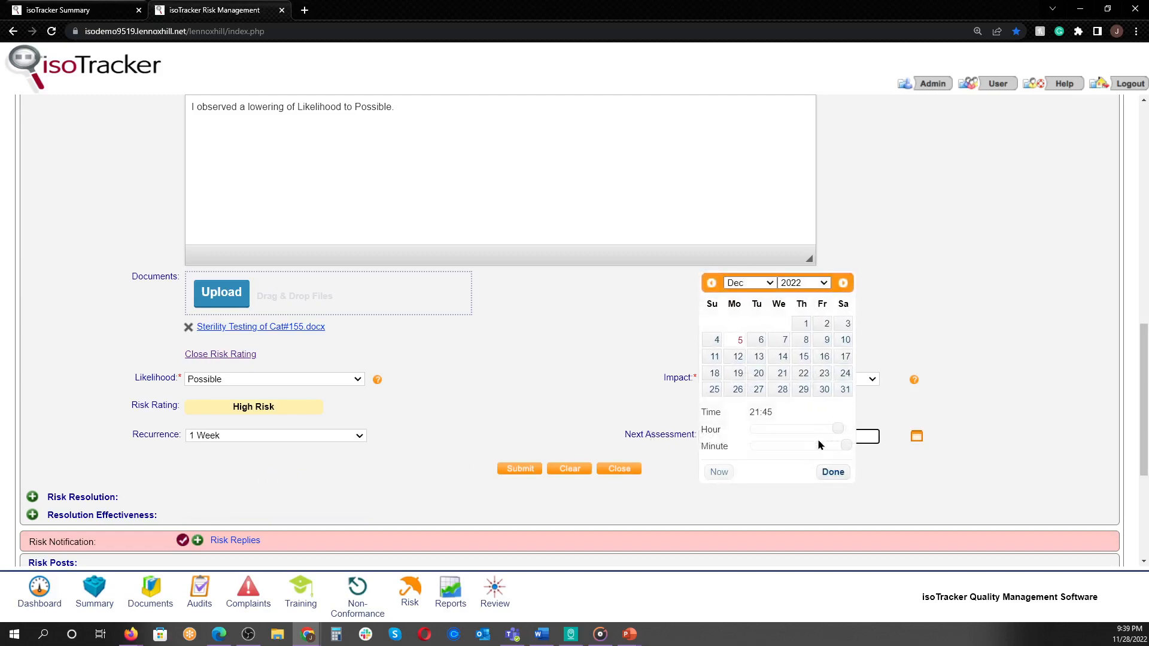
left_click(953, 489)
scroll(502, 420, "up", 2)
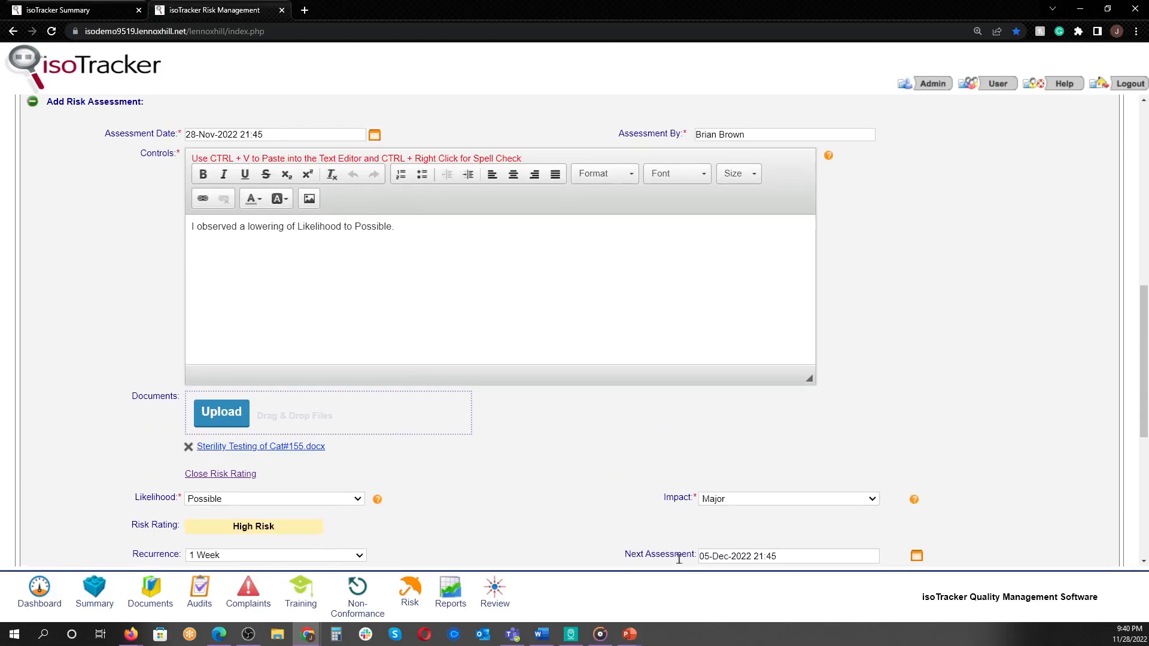
scroll(671, 551, "down", 1)
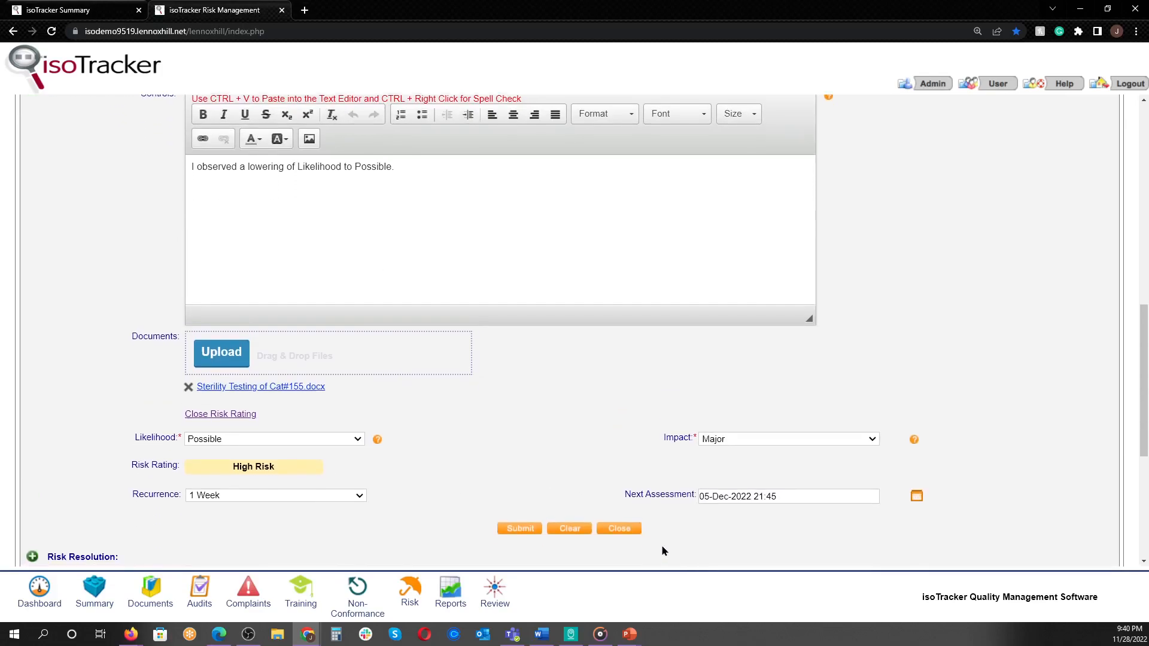
left_click(514, 529)
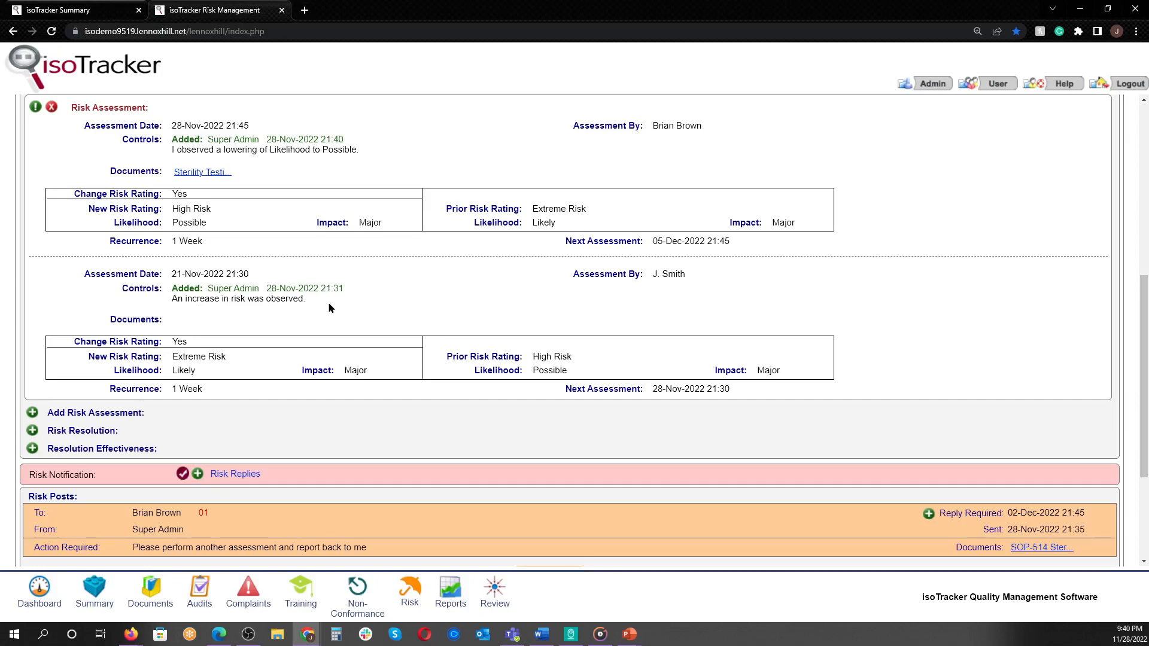
scroll(329, 307, "down", 3)
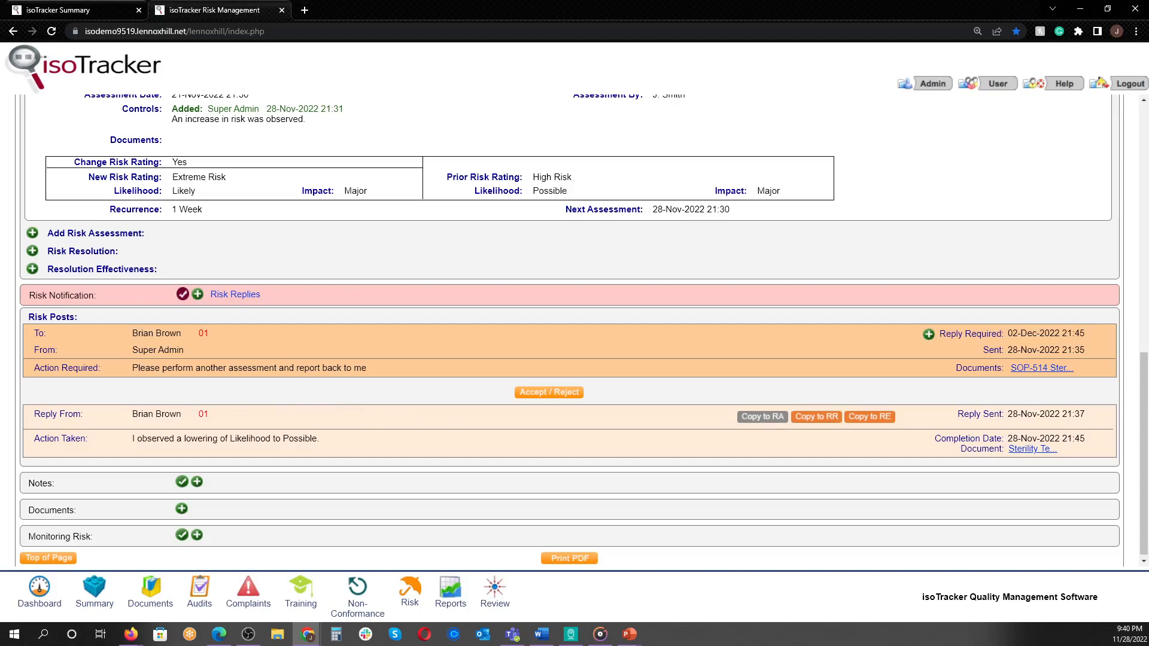
key("alt+Tab")
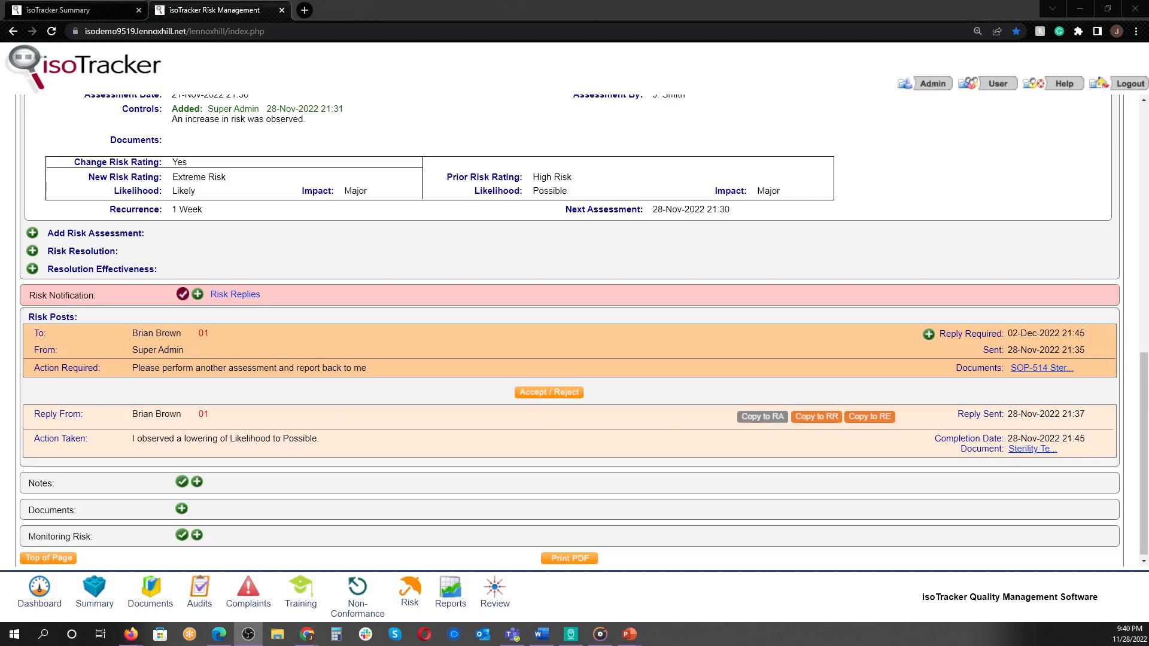